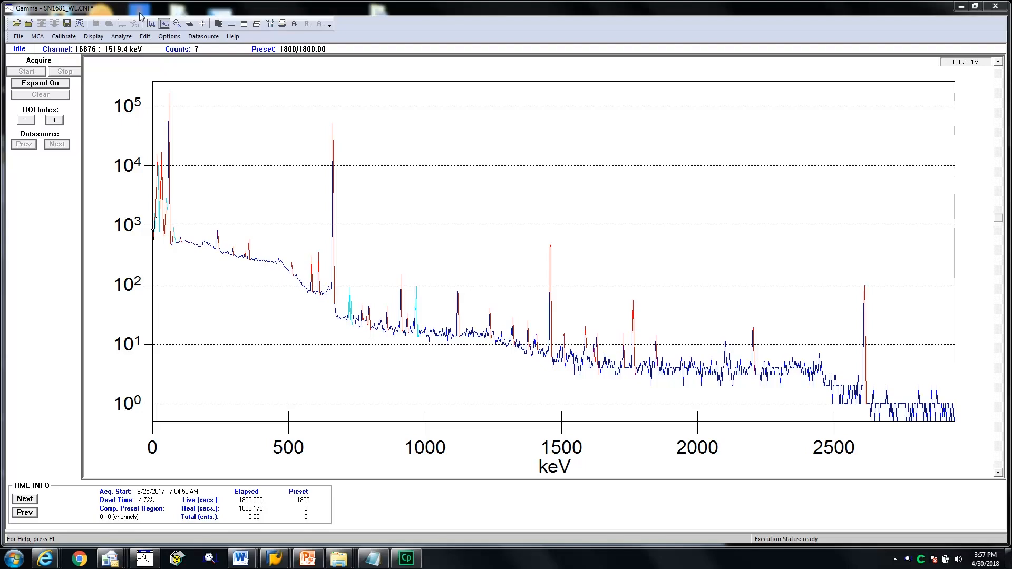
Open Geometry Composer and start a new geometry from the LabSOCS Custom Simplified Beaker template.
click(169, 38)
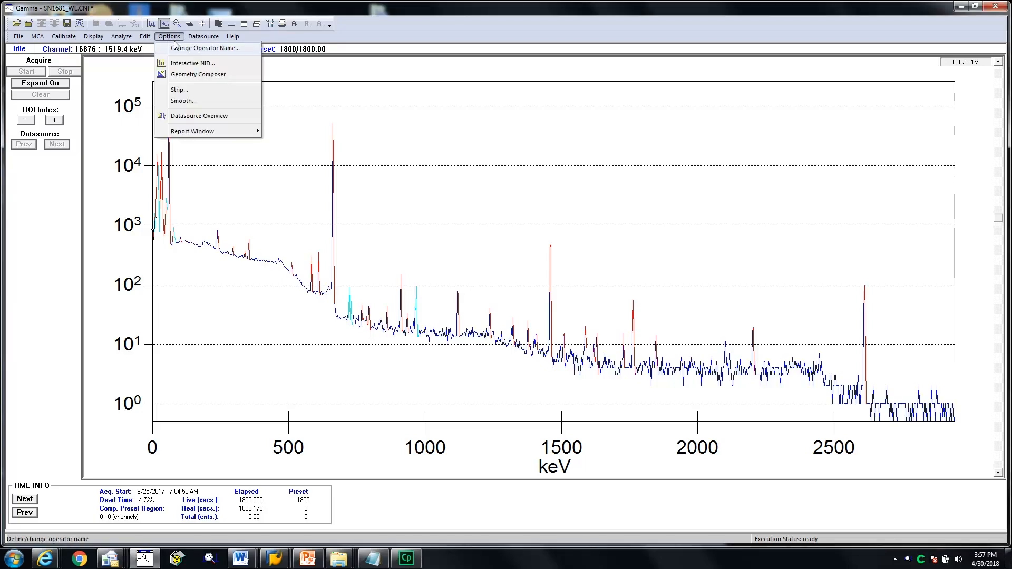
click(180, 74)
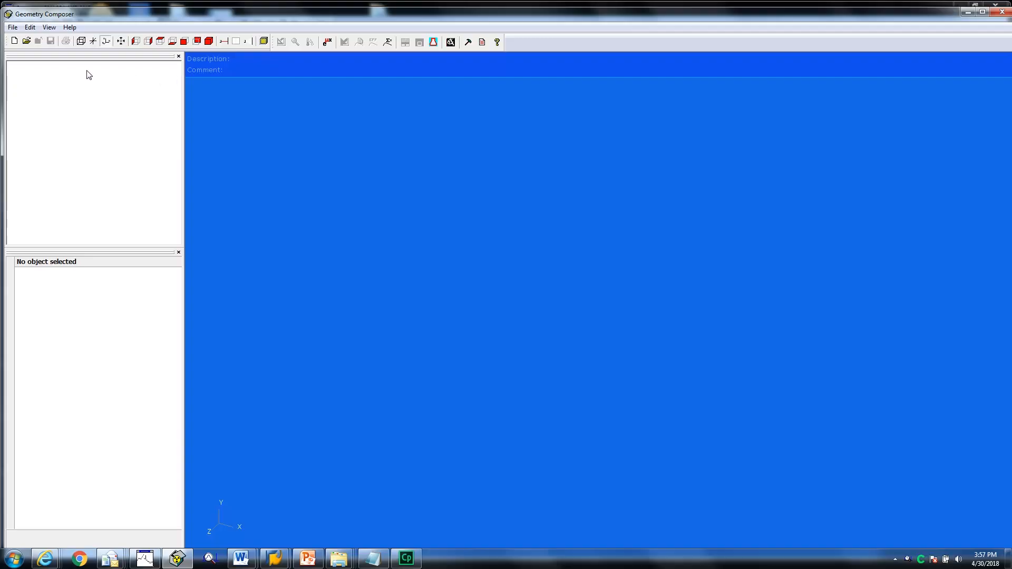
click(13, 29)
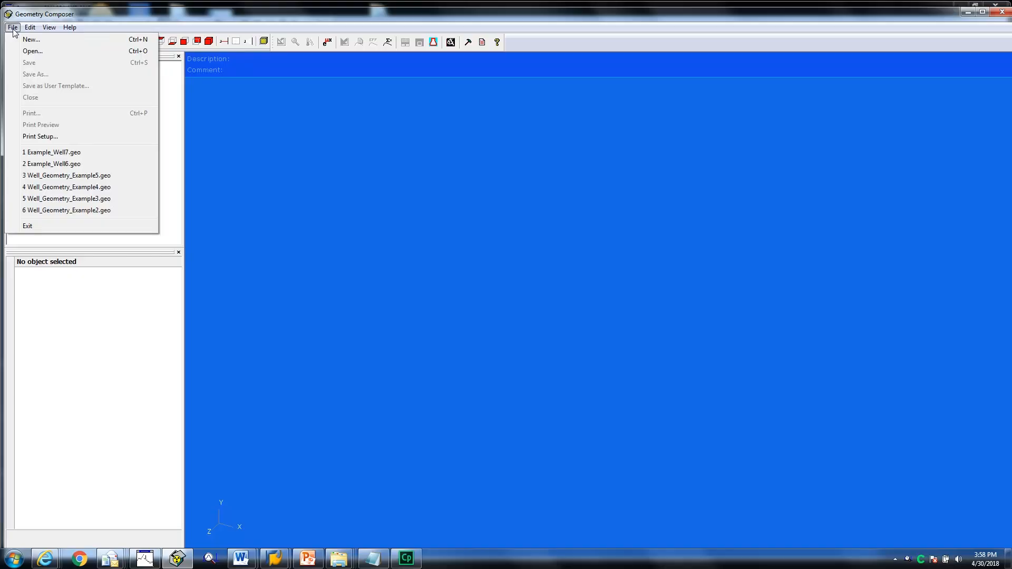
click(23, 40)
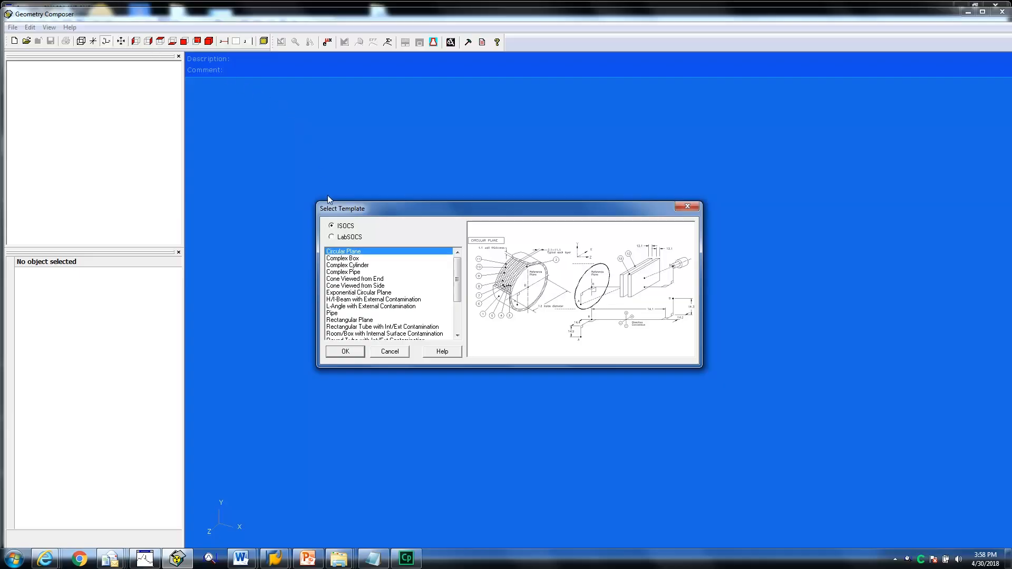
click(332, 237)
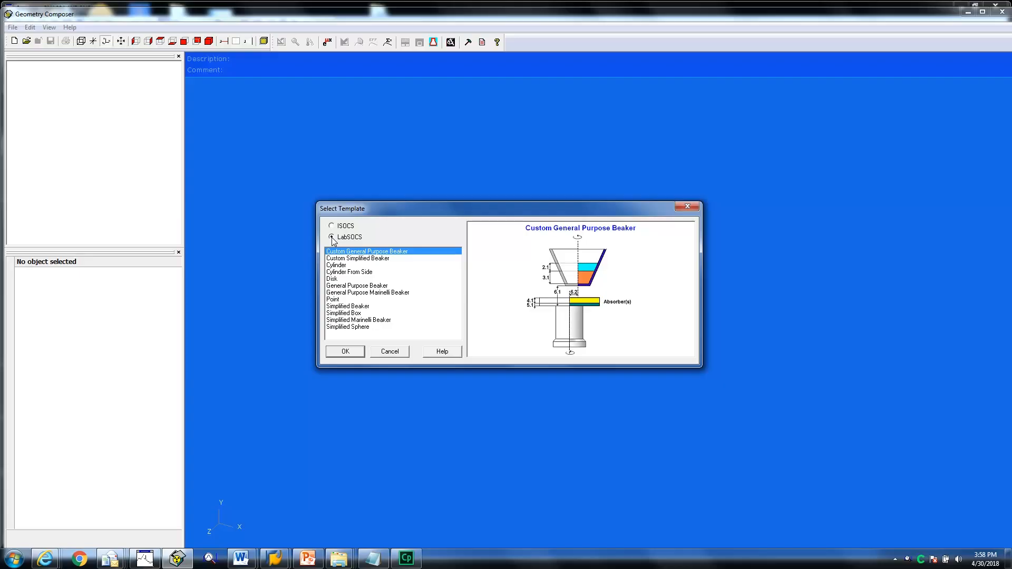
click(379, 261)
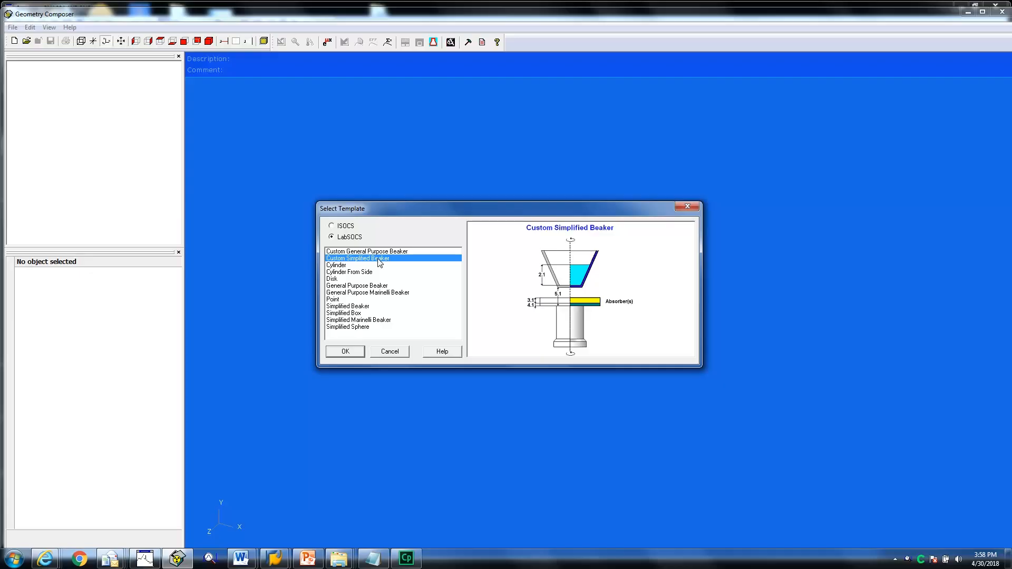
click(346, 353)
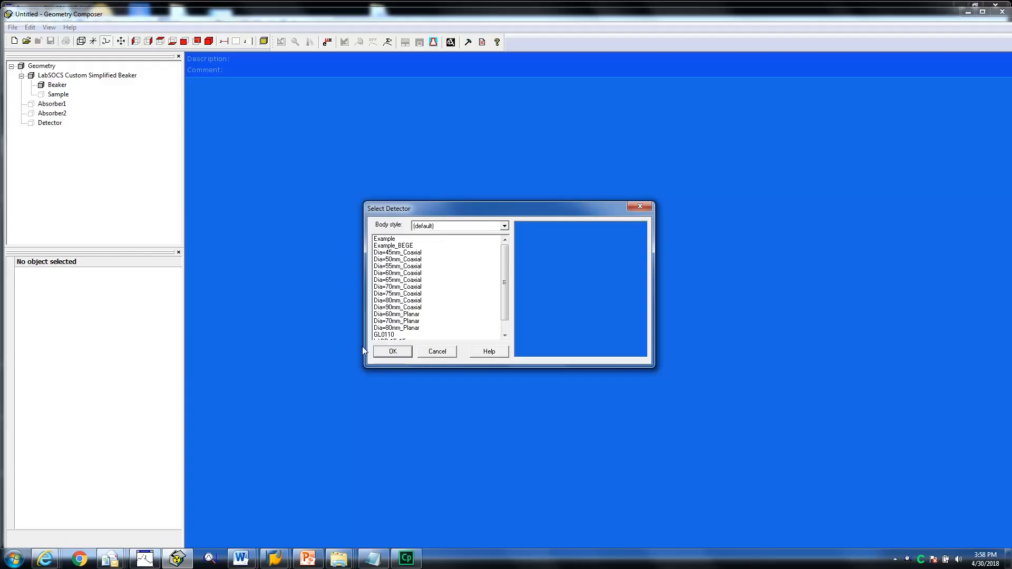
Choose the GSW425 detector and load the WE.BKR contour file as the beaker.
drag(400, 210, 385, 199)
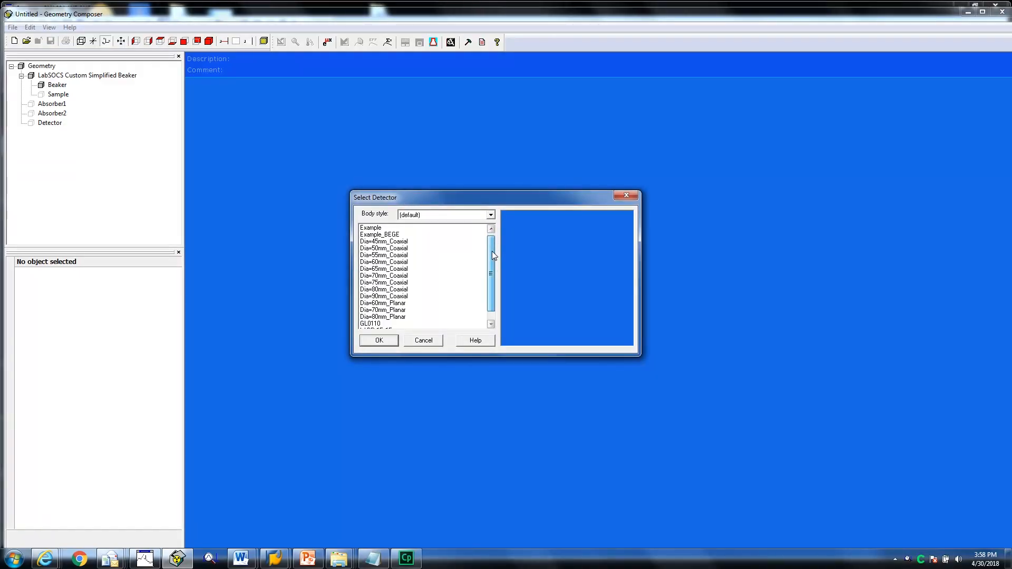
drag(492, 253, 492, 268)
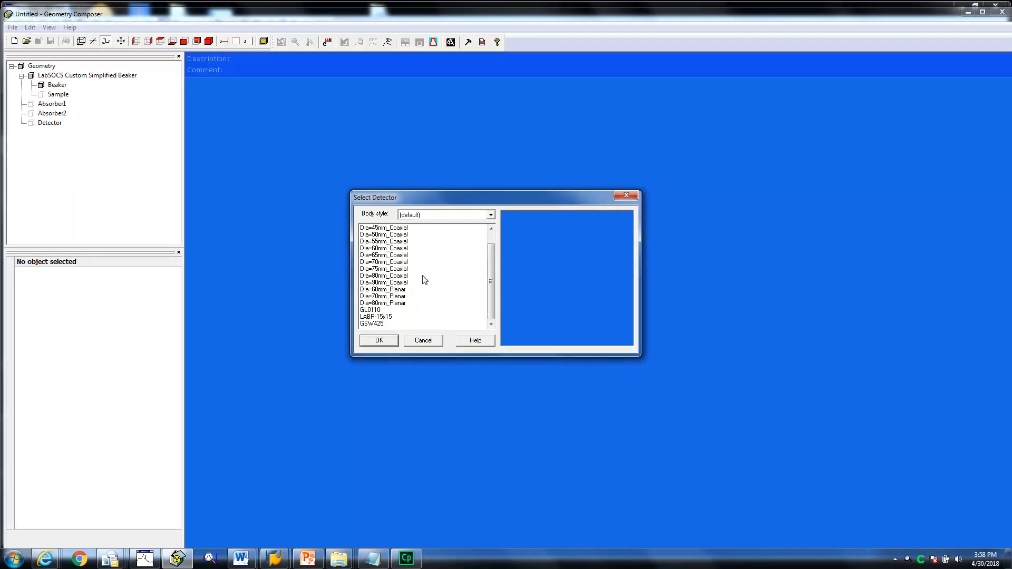
click(380, 324)
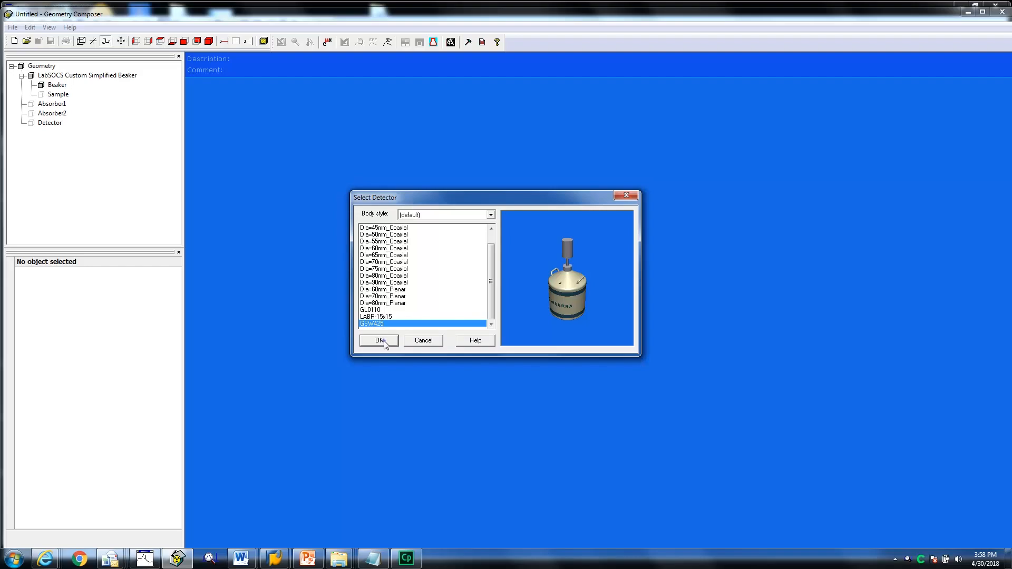
click(384, 340)
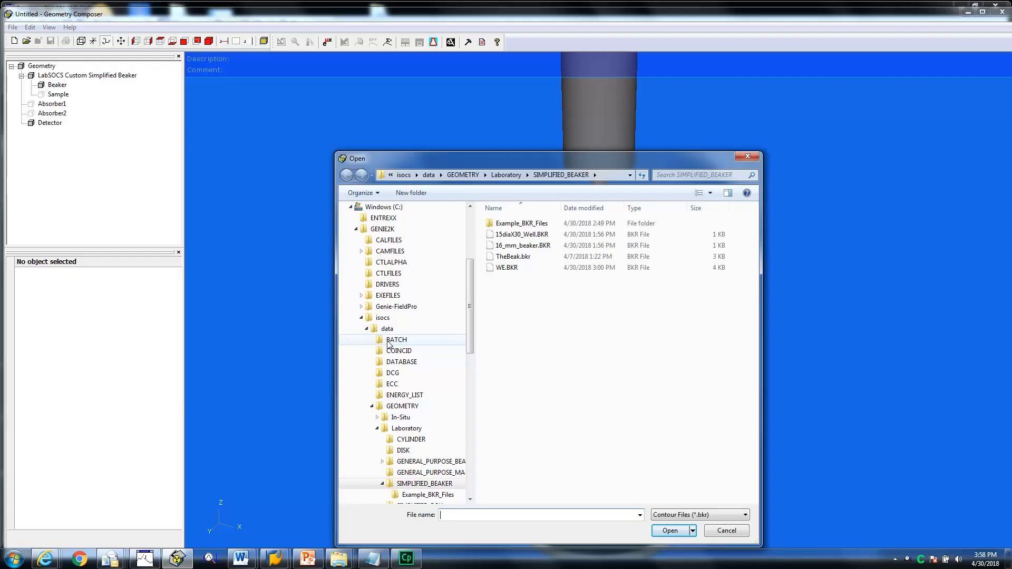
click(514, 271)
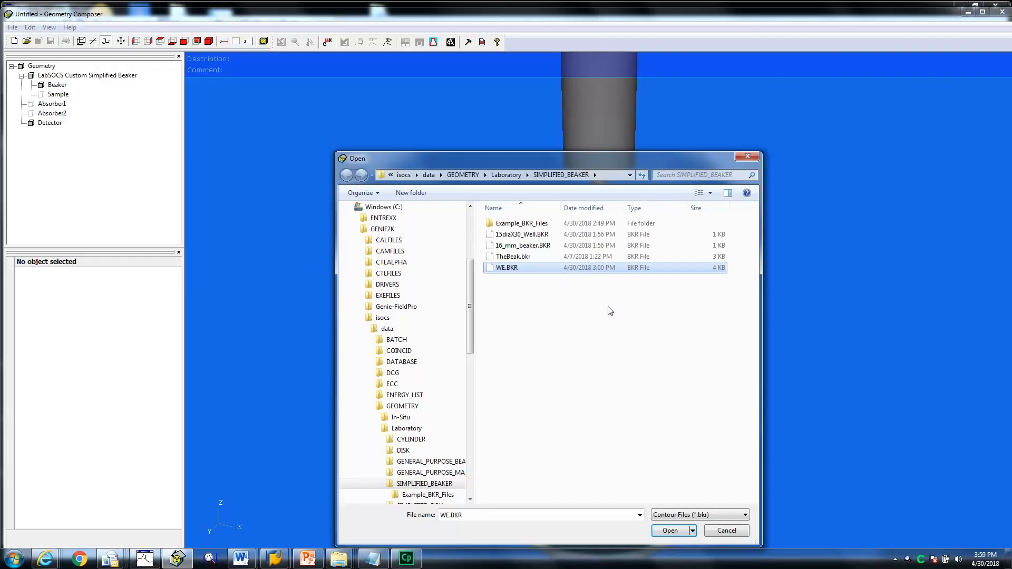
click(669, 532)
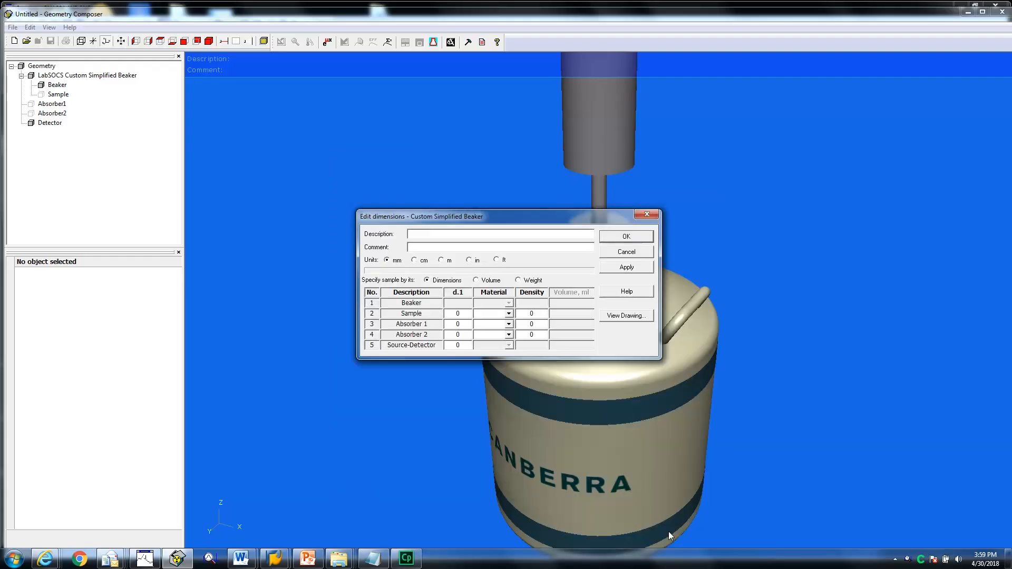
Display the Custom Simplified Beaker template drawing and arrange it beside the dimensions dialog for reference.
click(633, 317)
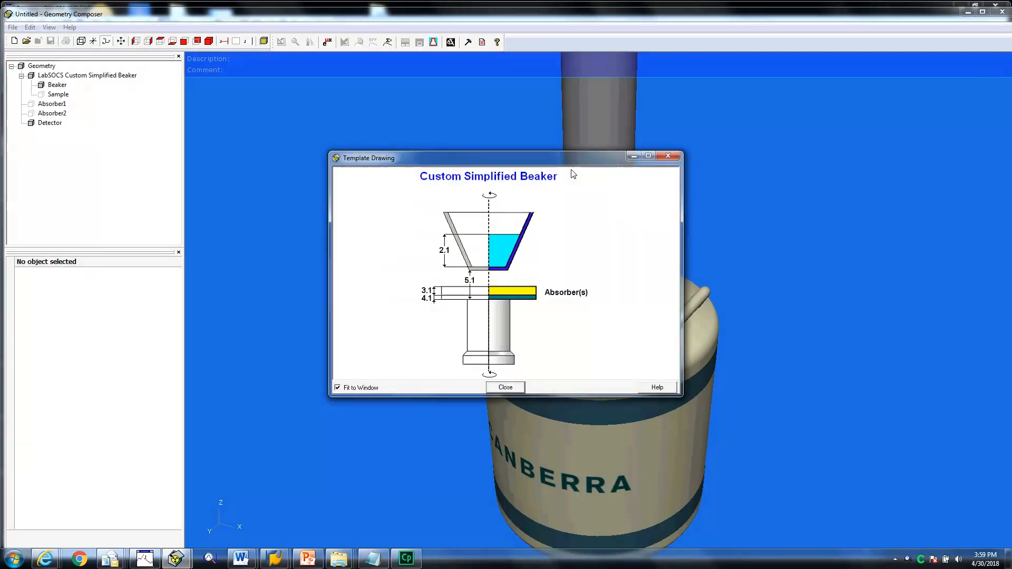
drag(536, 164, 806, 176)
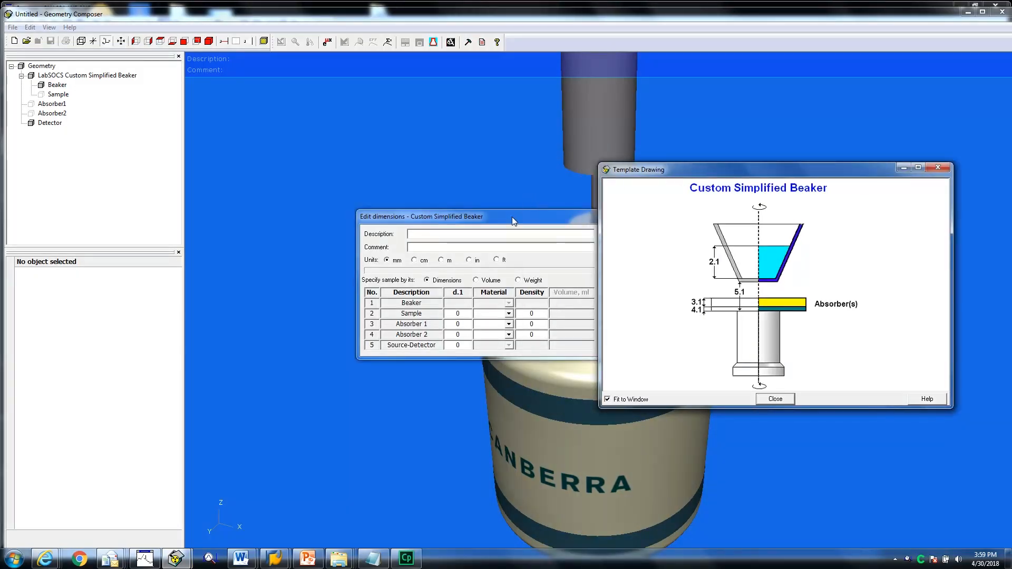
mouse_move(512, 217)
mouse_down()
mouse_move(413, 216)
mouse_move(403, 200)
mouse_up()
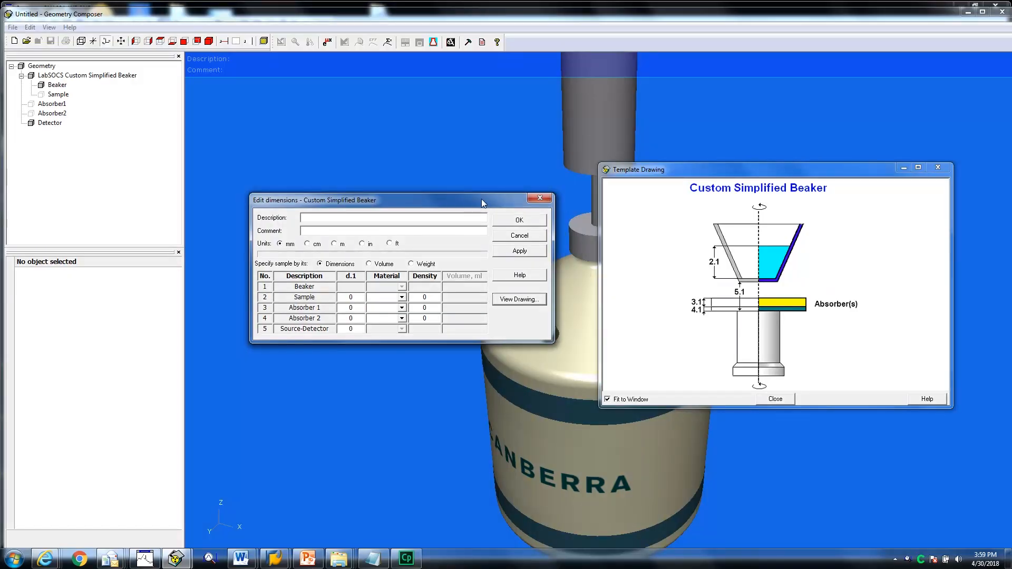
drag(627, 172, 599, 199)
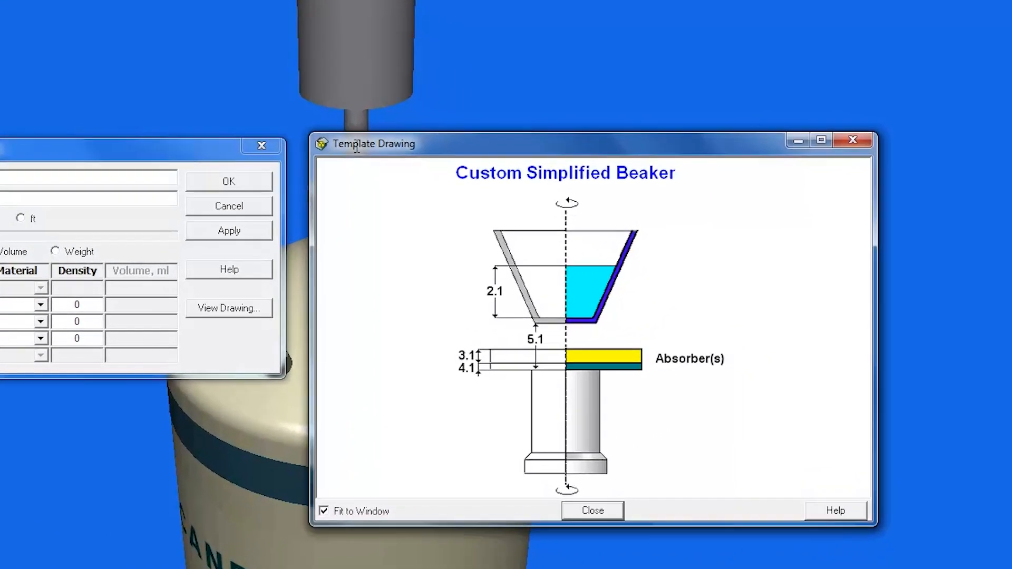
click(55, 183)
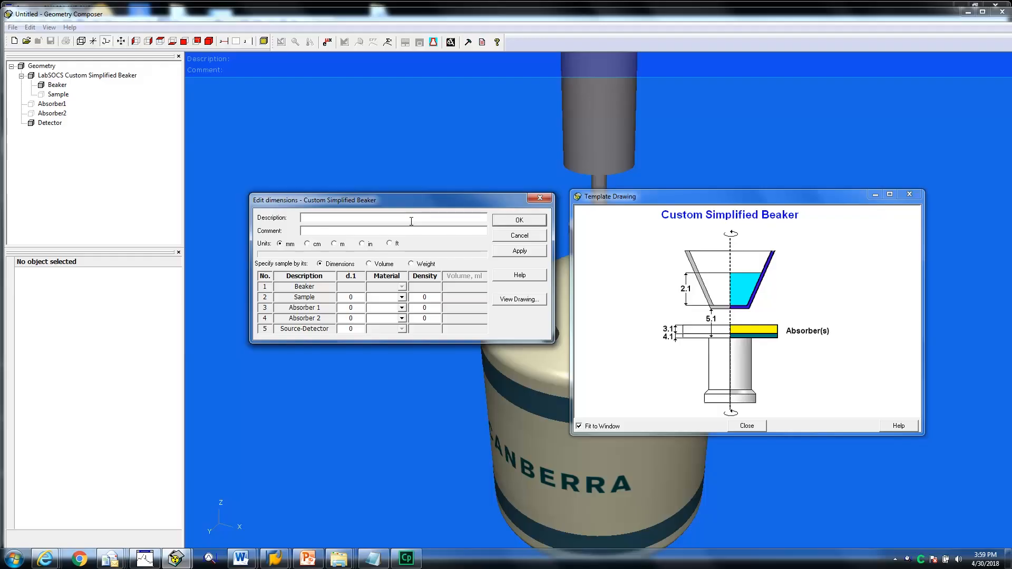
Set the units to cm and define the sample with a height of 5 and water as its material.
click(309, 244)
click(344, 297)
text(5)
click(403, 298)
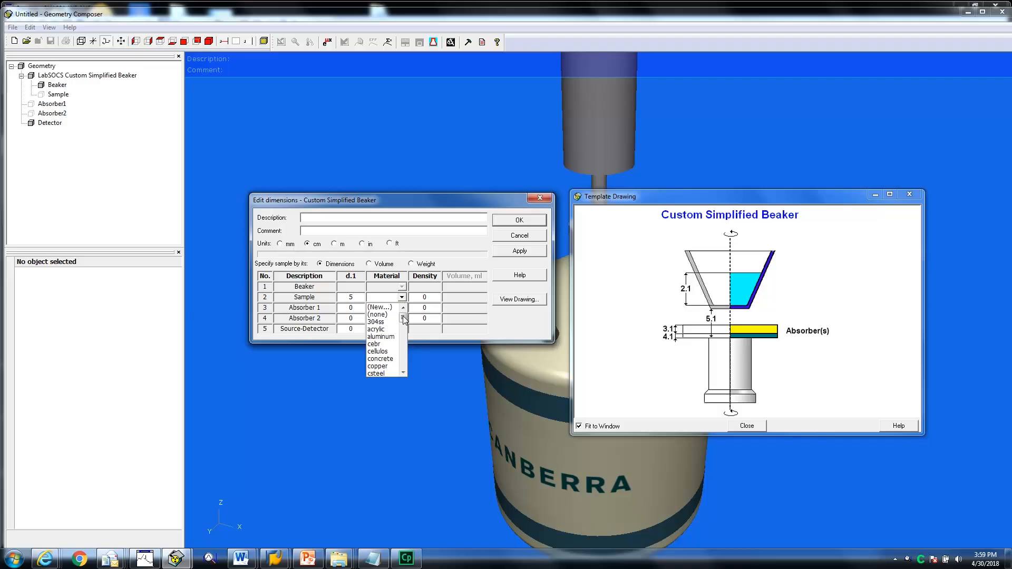
drag(404, 315, 404, 366)
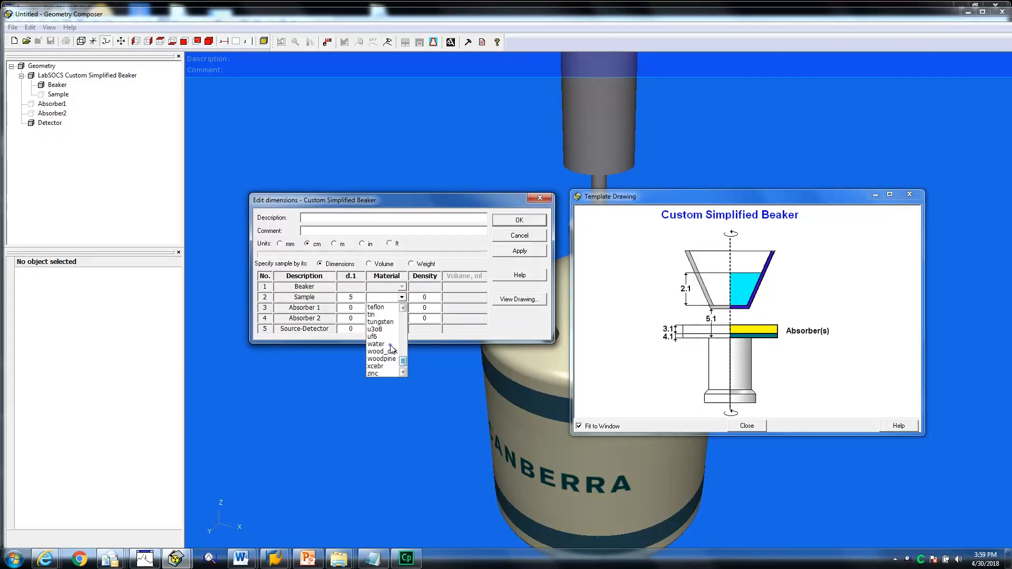
click(391, 345)
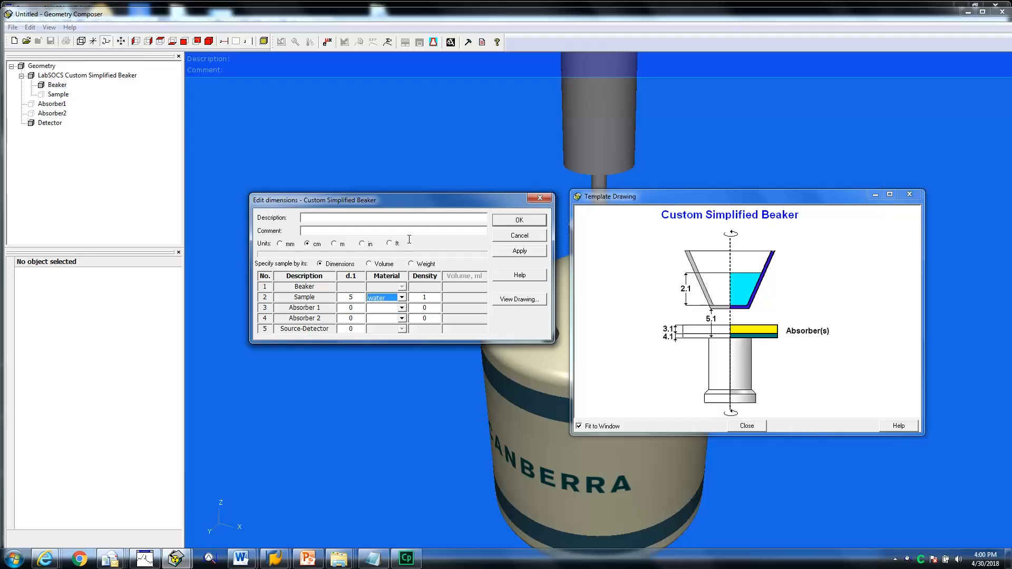
Enter the description "5 cm sample in detector well" and comment "water matrix", accept the dimensions, and close the template drawing.
click(410, 218)
text(5 cm sample in detector well)
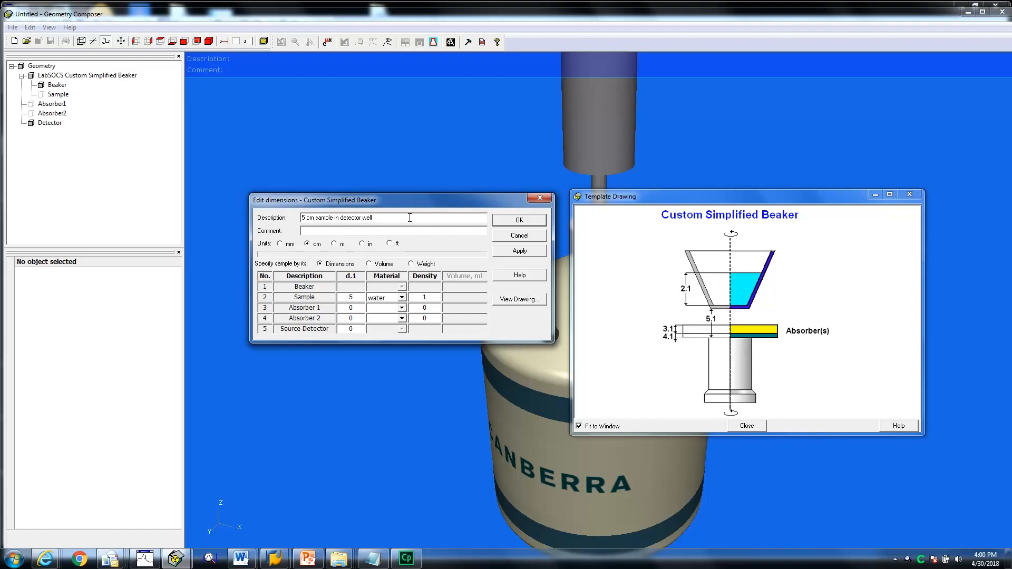
text(water matrix)
click(513, 220)
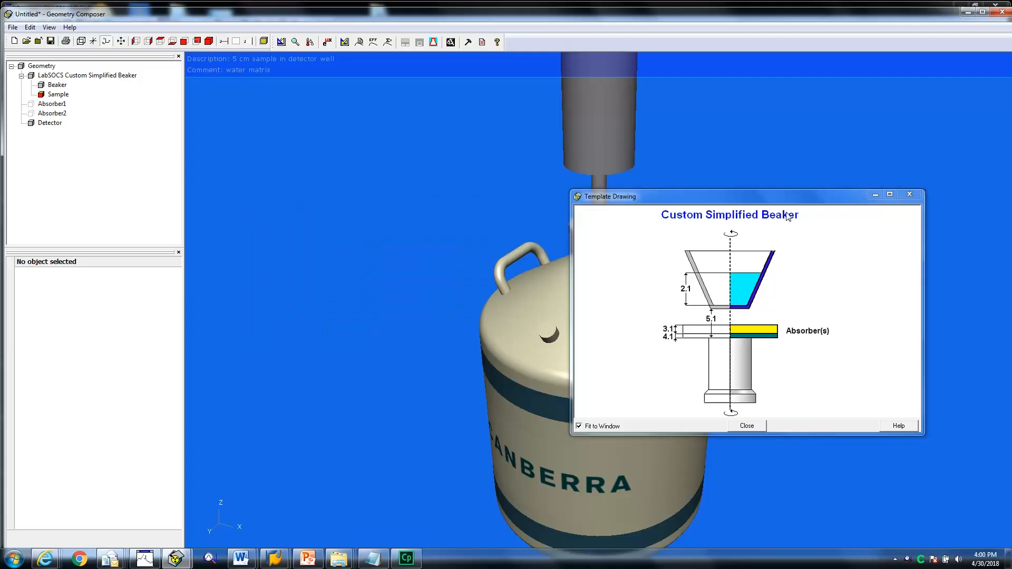
click(909, 194)
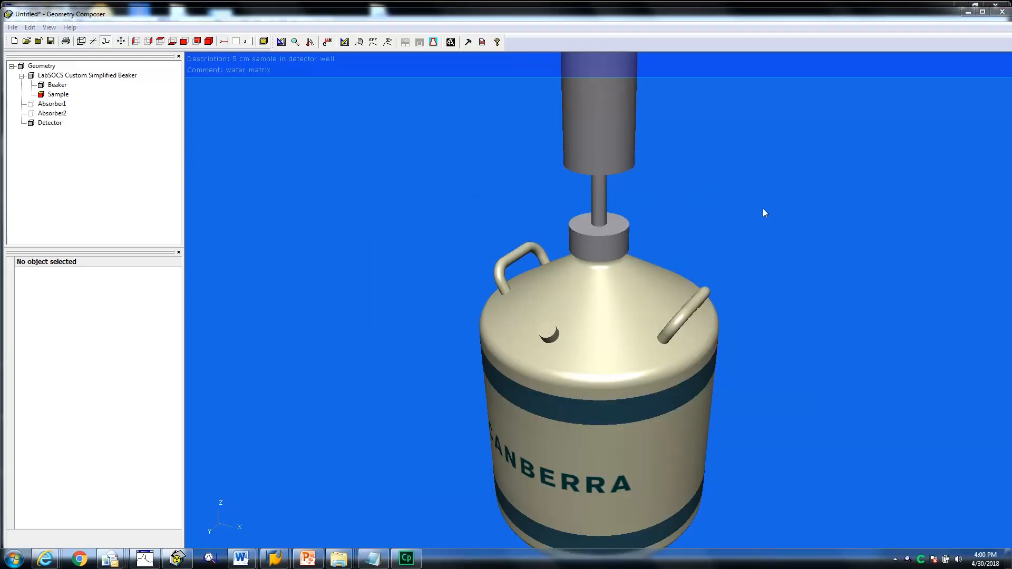
Make both the detector and the beaker transparent in the 3D view.
drag(739, 241, 636, 349)
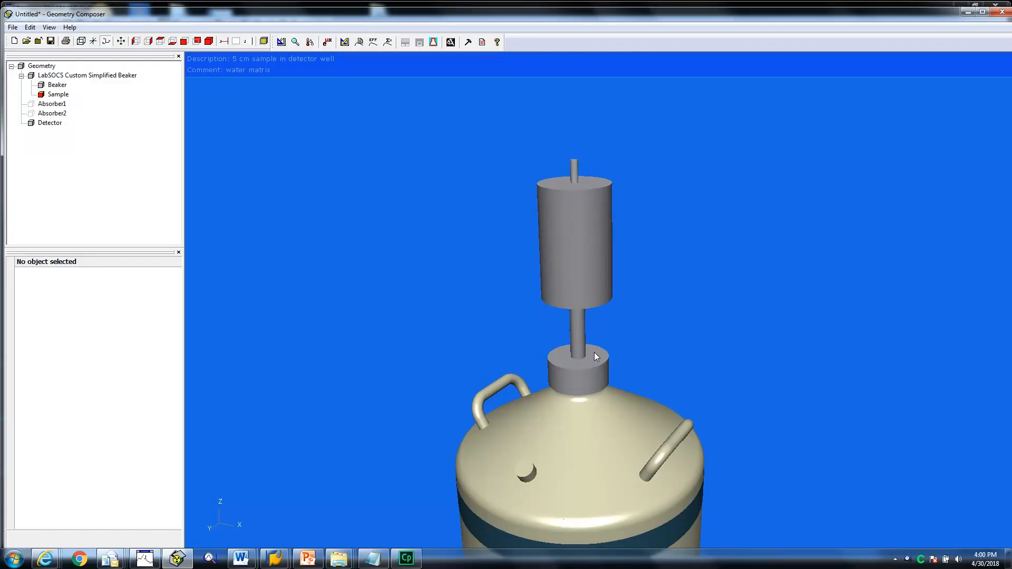
drag(596, 402, 606, 396)
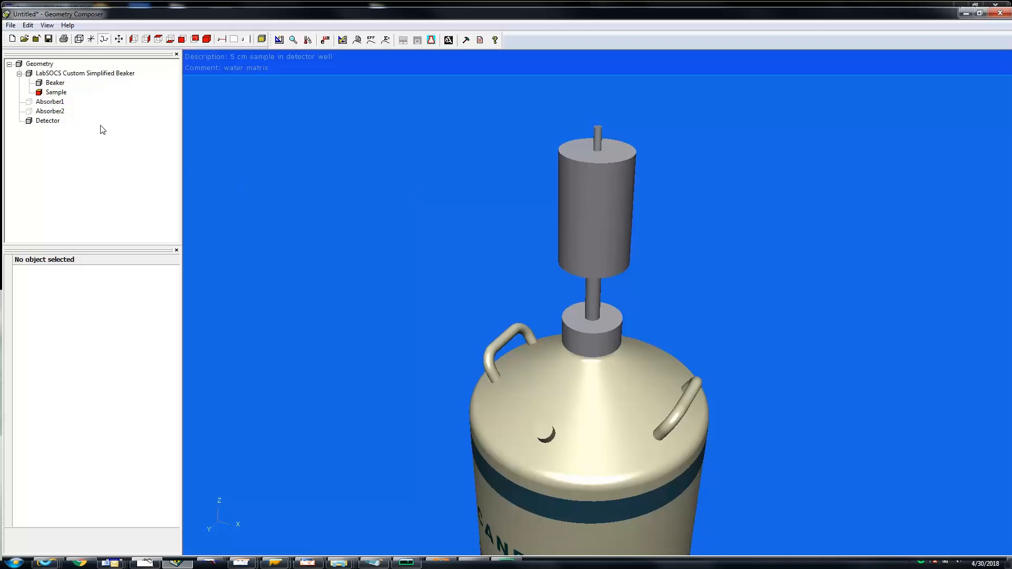
click(46, 120)
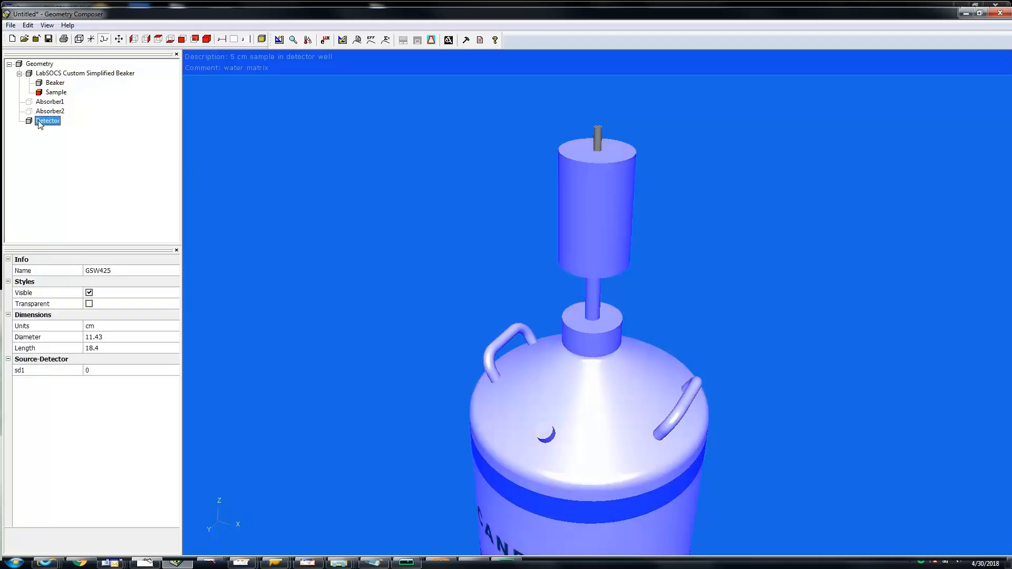
click(88, 304)
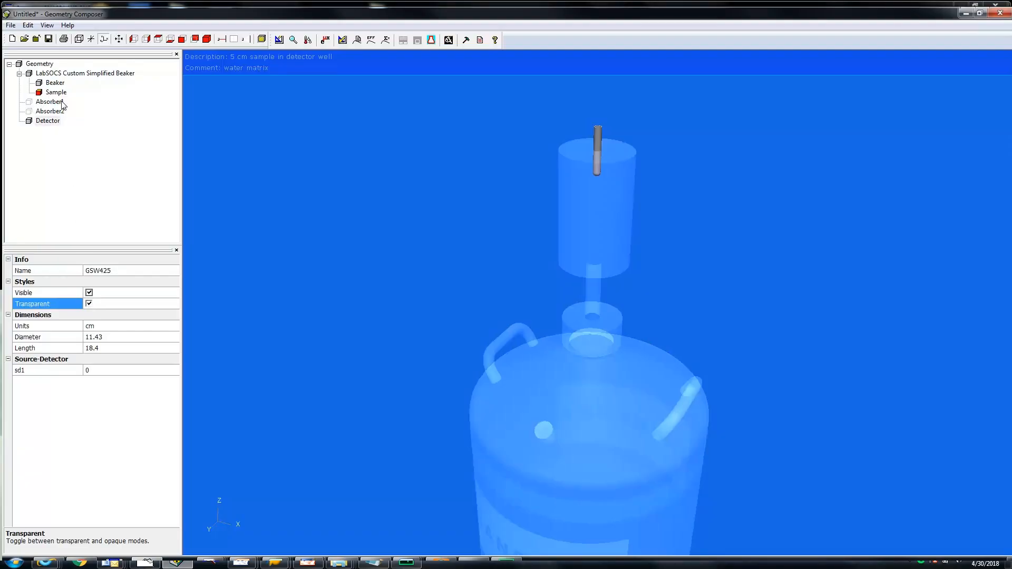
click(55, 83)
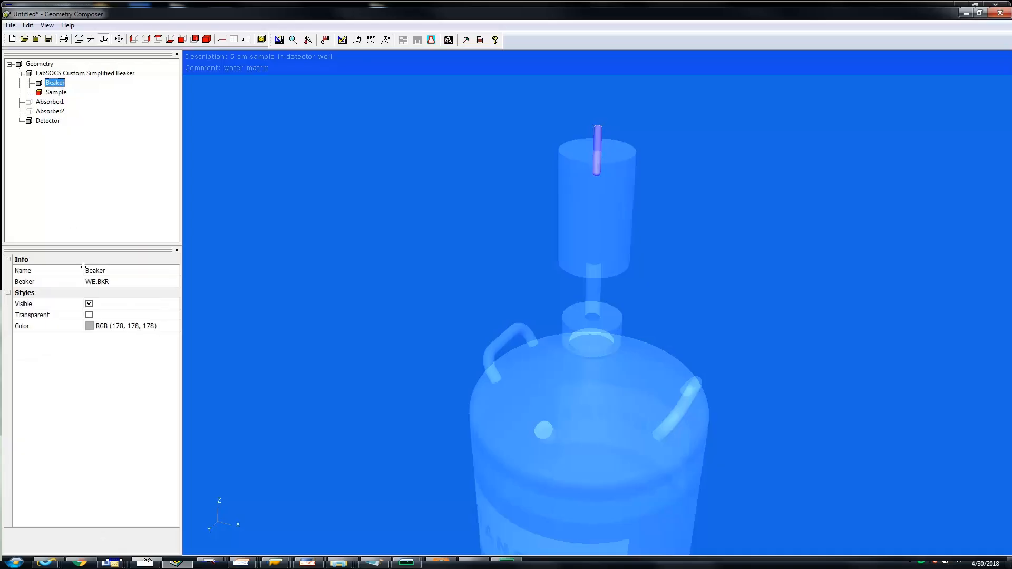
click(88, 315)
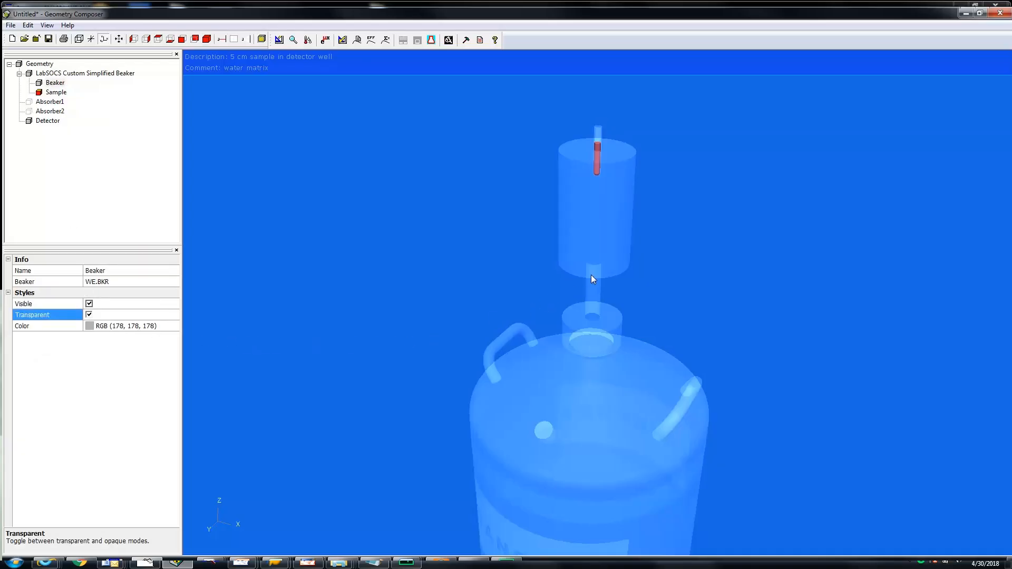
Inspect the sample's position in the detector well and display the reference plane at the detector's end.
drag(592, 280, 524, 292)
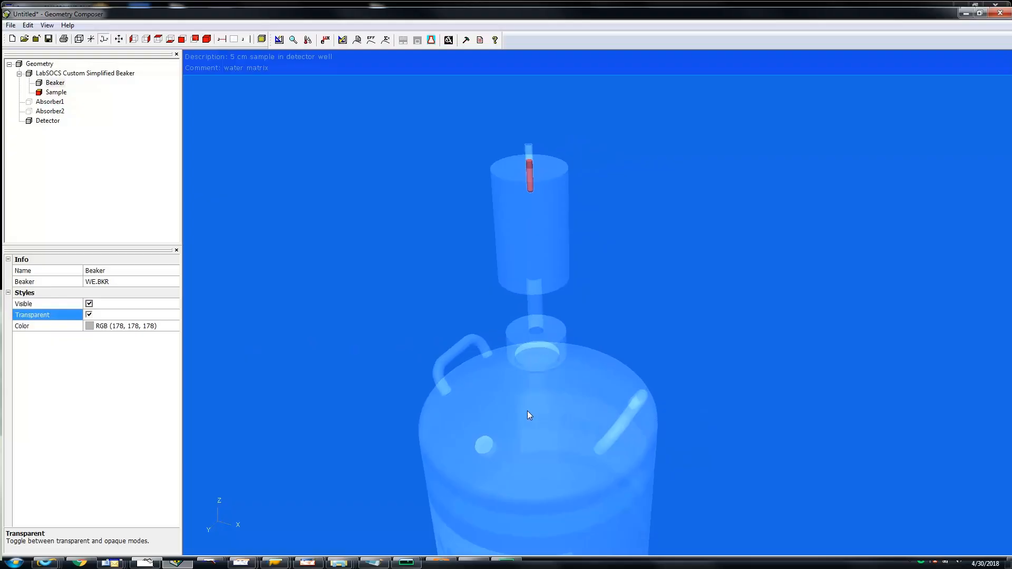
drag(528, 412, 395, 387)
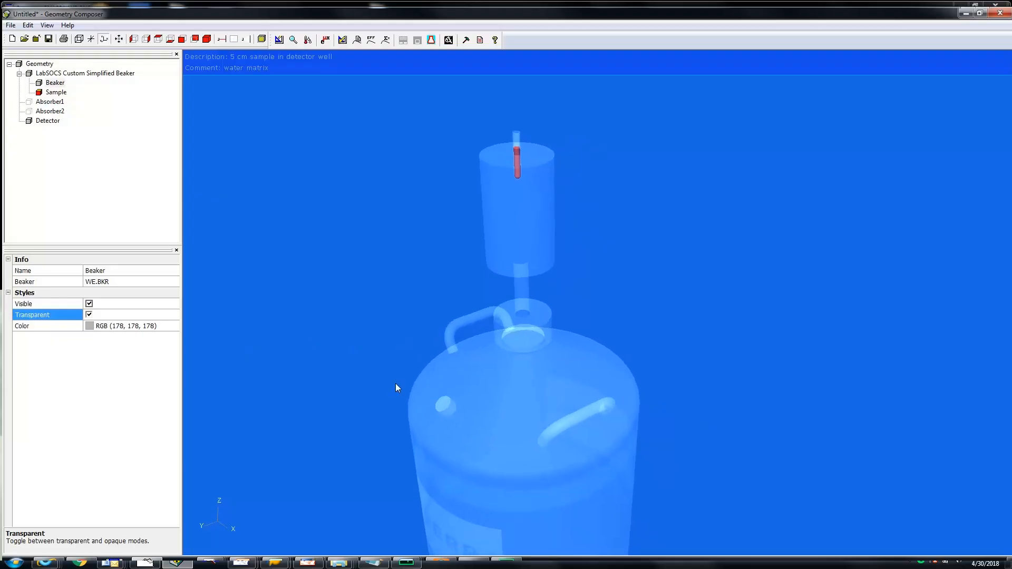
click(55, 94)
drag(529, 211, 503, 155)
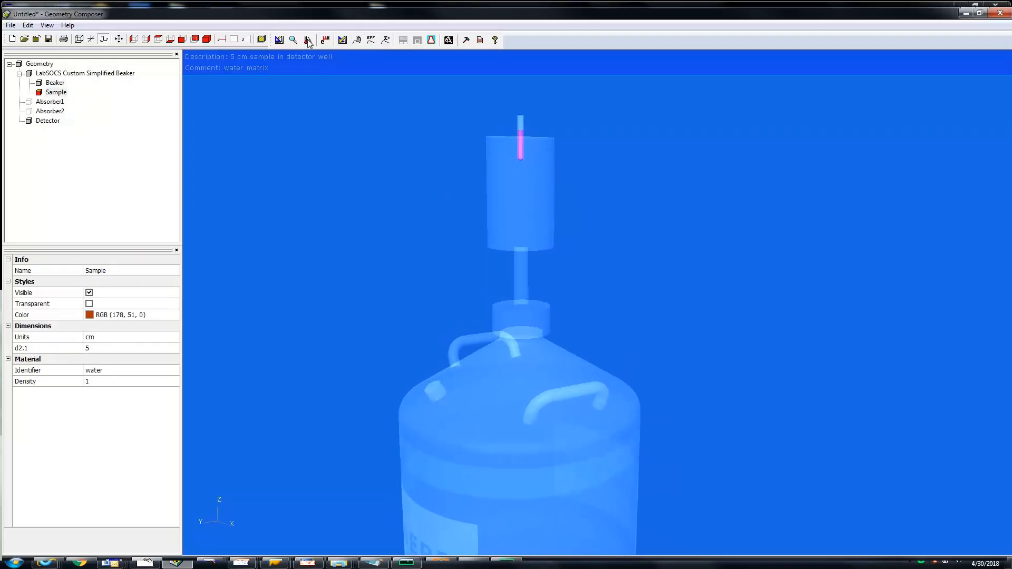
click(236, 42)
drag(469, 188, 537, 212)
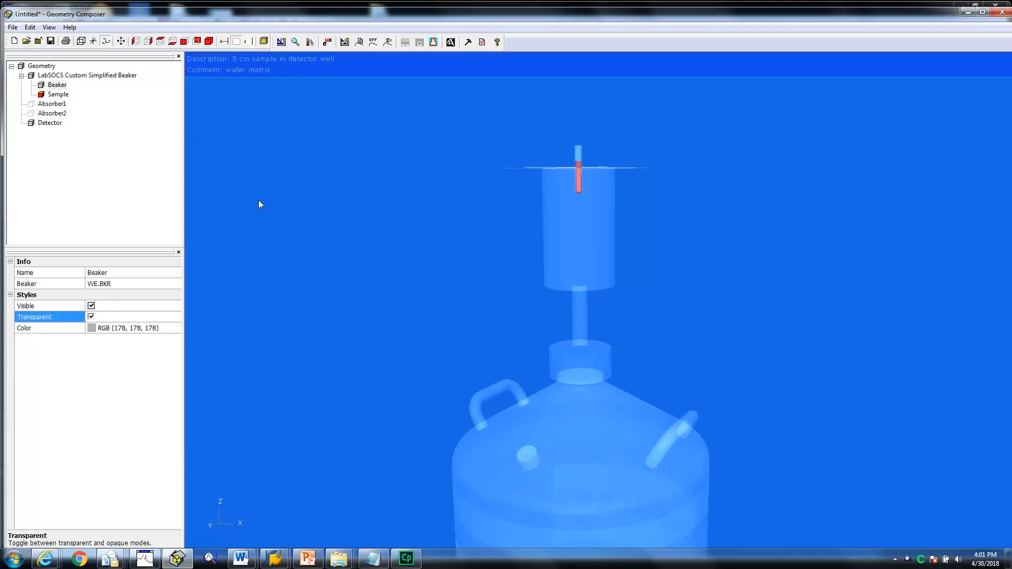
Set the sample's height to 3 cm in the beaker dimensions and view its position in the detector well.
click(30, 27)
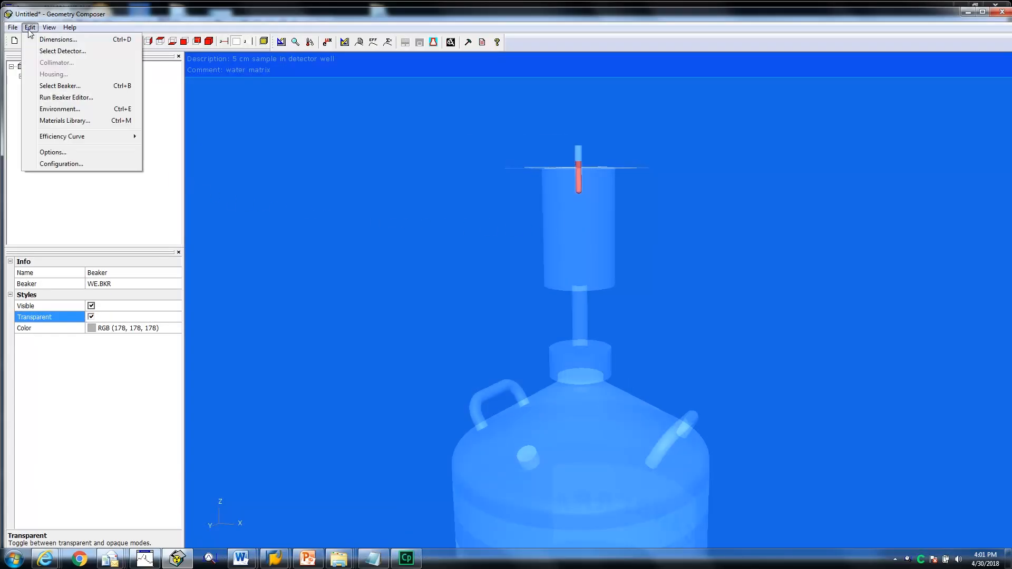
click(58, 39)
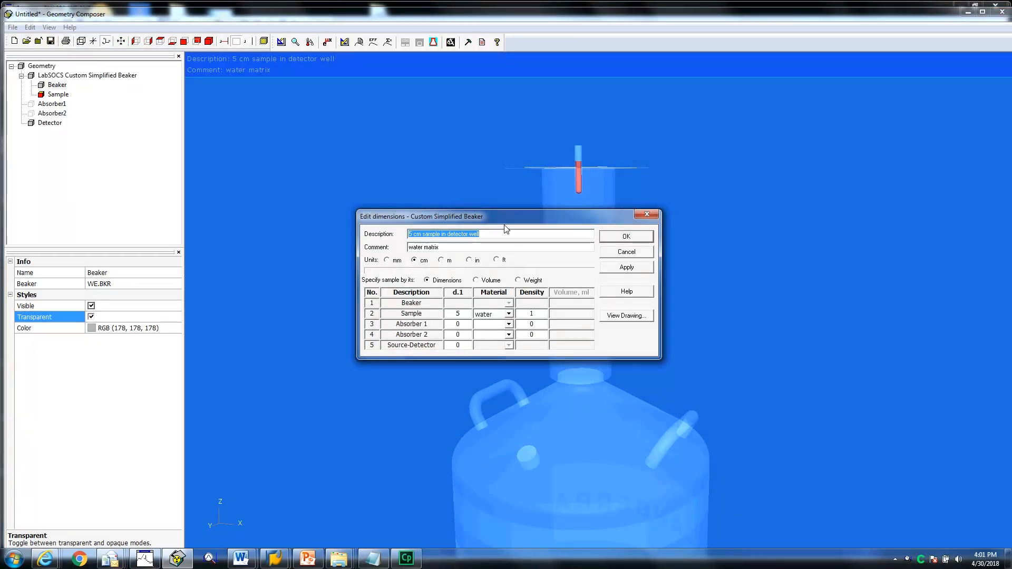
drag(505, 222, 311, 201)
click(266, 294)
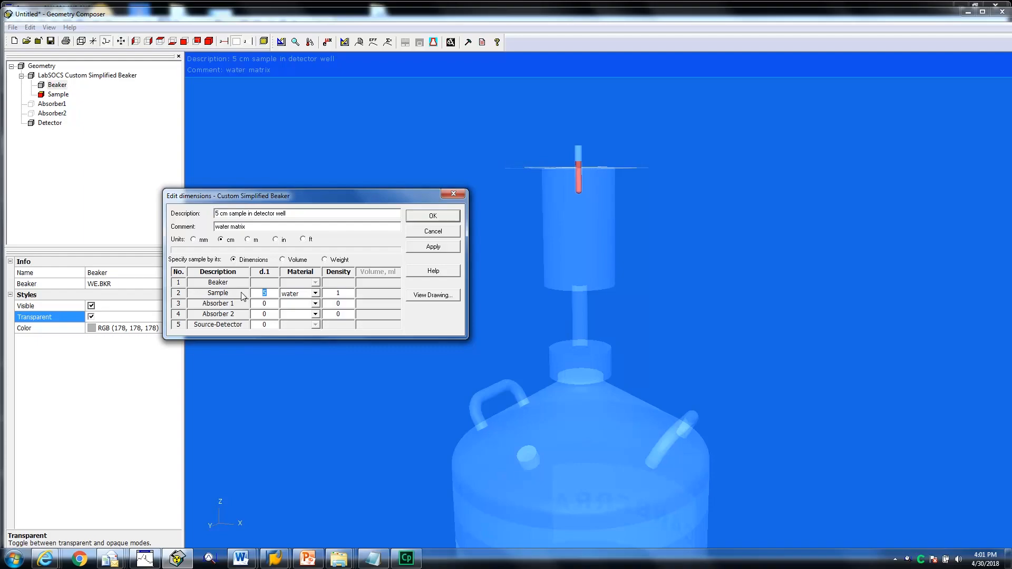
text(3)
click(447, 248)
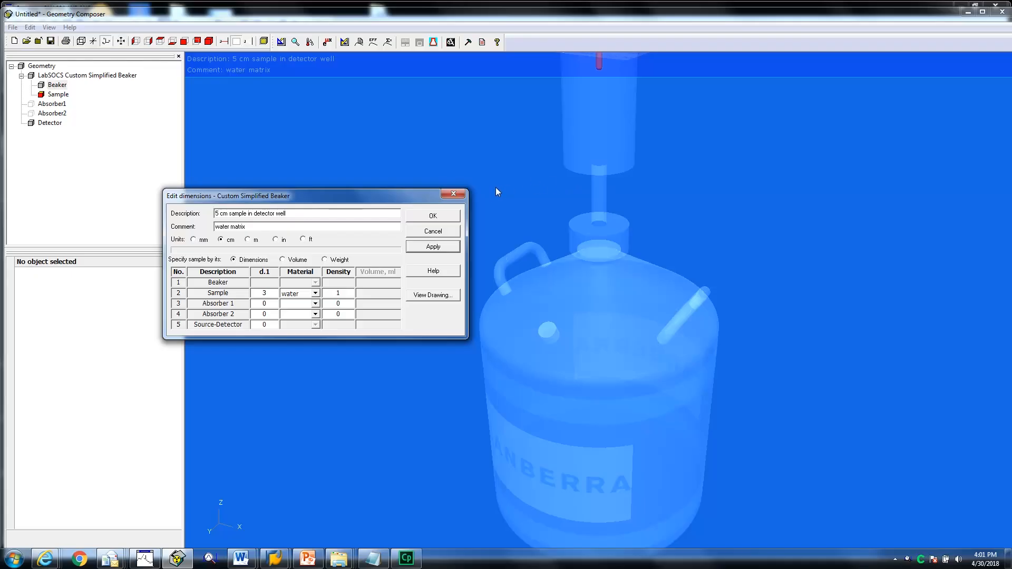
click(433, 216)
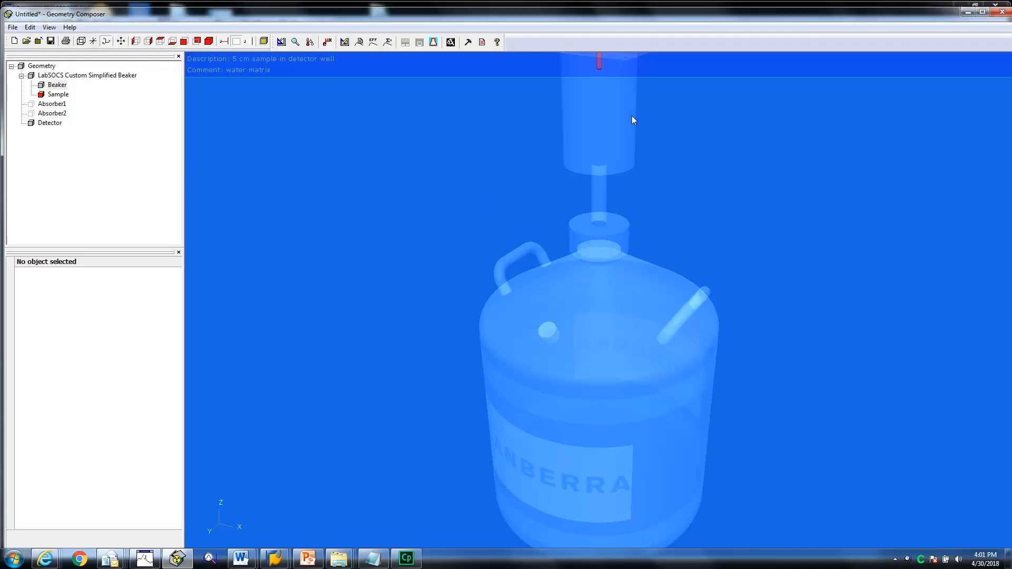
drag(632, 120, 596, 192)
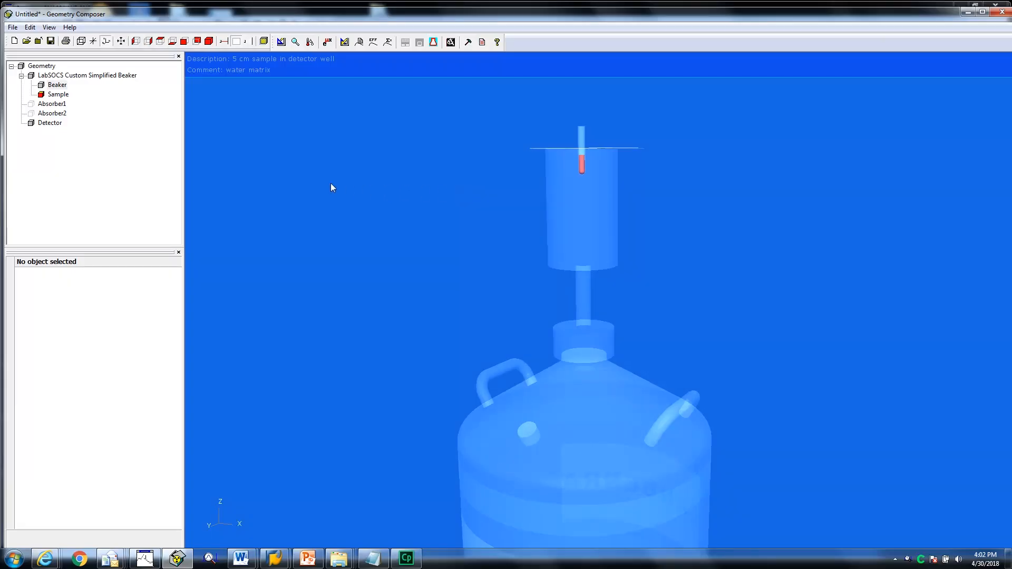
Set the sample's layer height to 3.5 cm and validate the geometry.
click(62, 97)
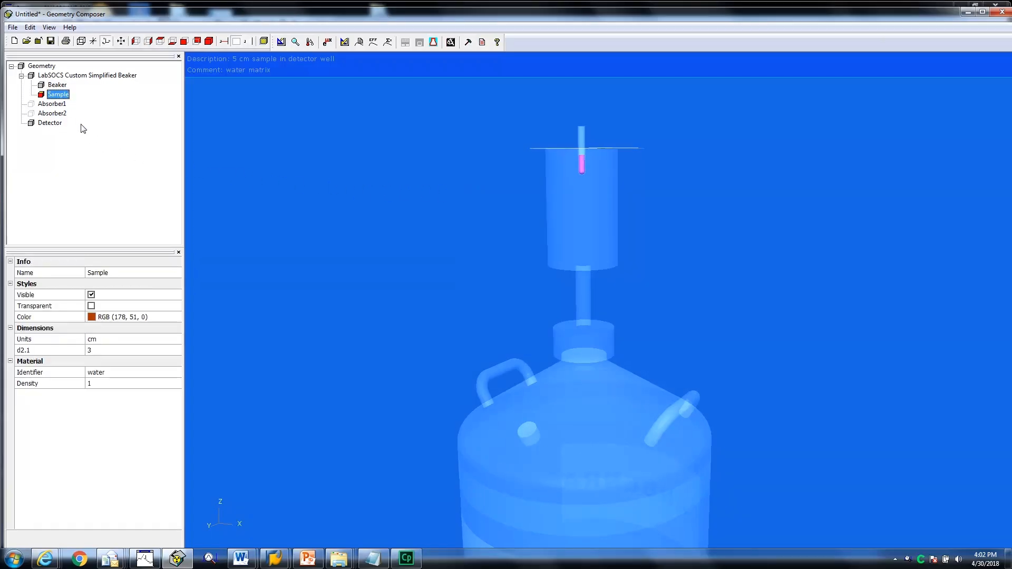
click(98, 352)
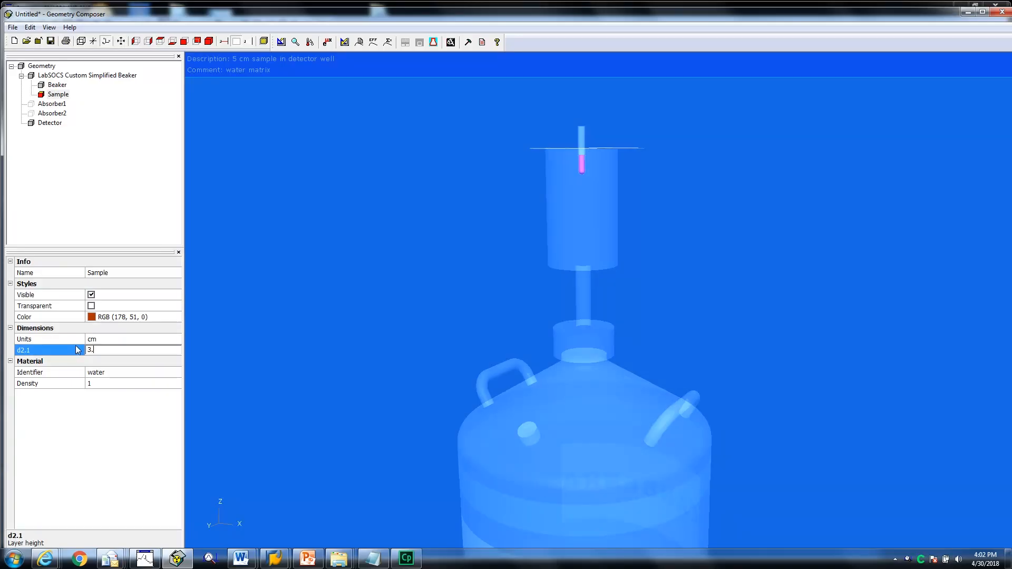
text(.5)
key(Down)
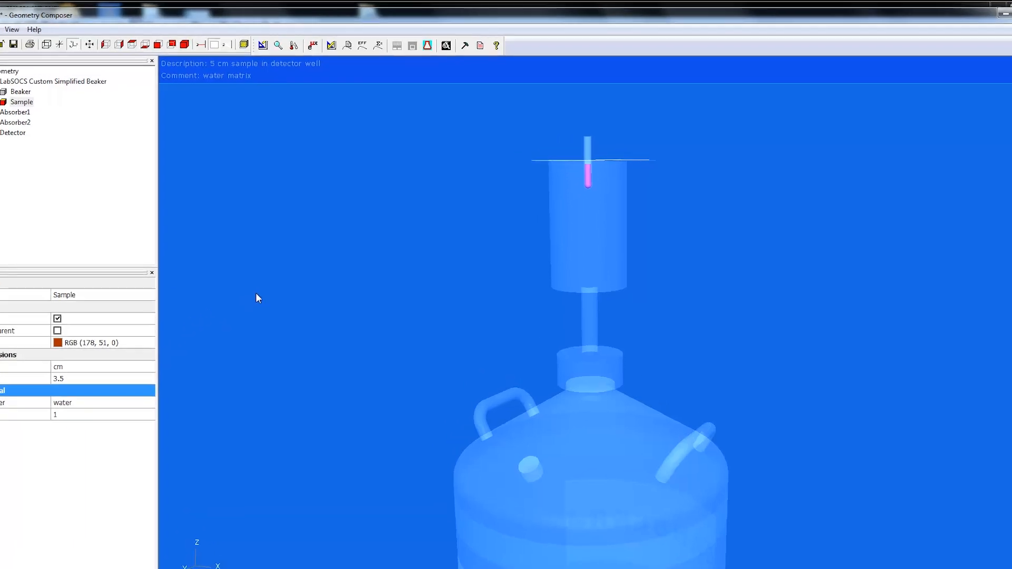
click(263, 64)
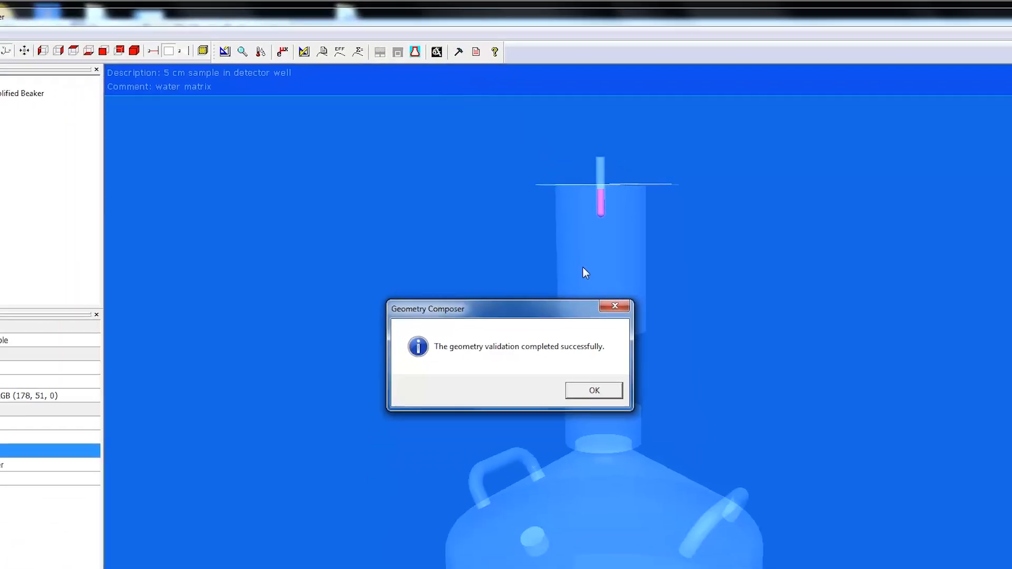
click(577, 313)
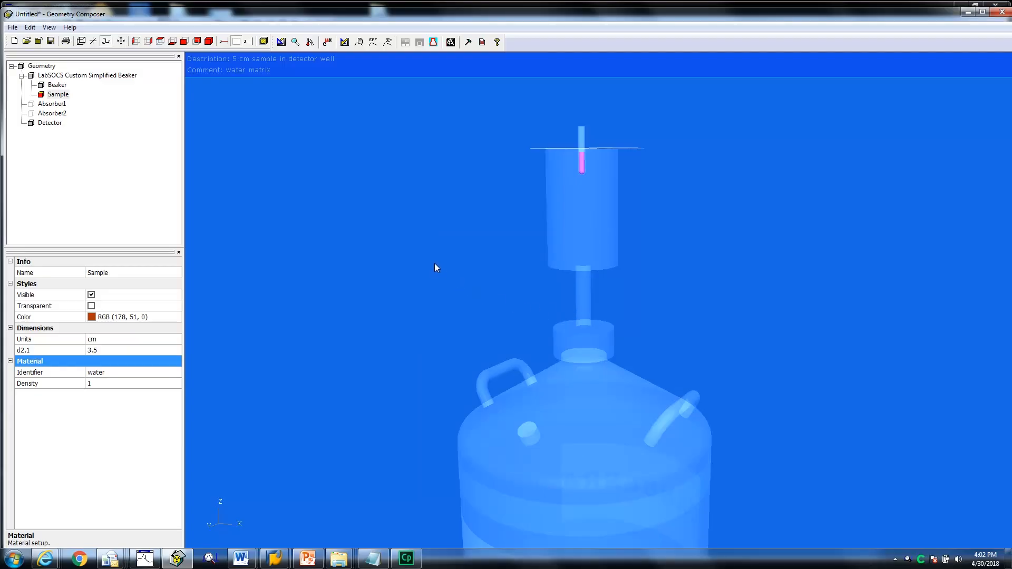
Load Laboratory Energy.txt as the energy list in the efficiency parameters and remove its 10 keV entry.
click(360, 44)
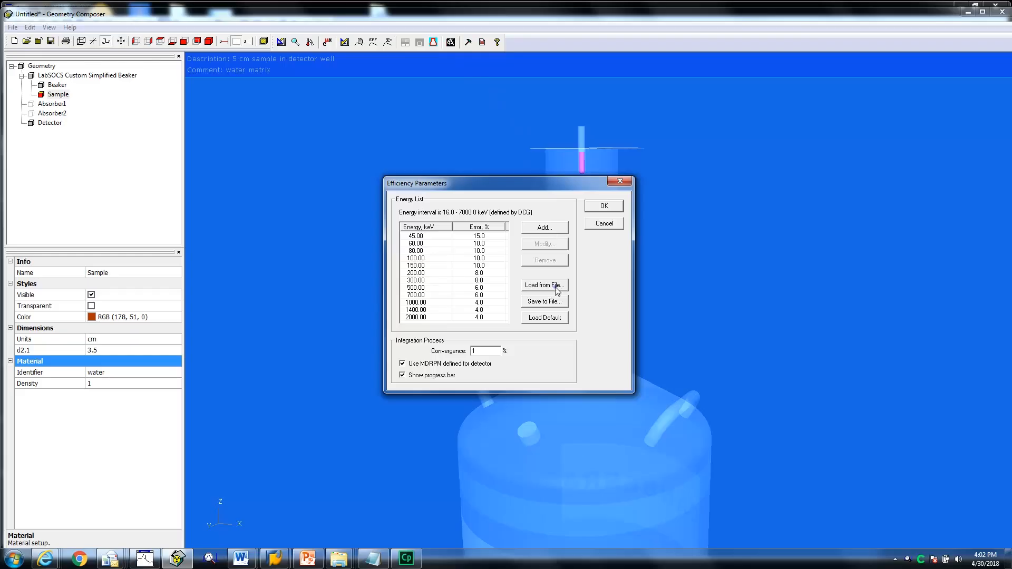
click(555, 288)
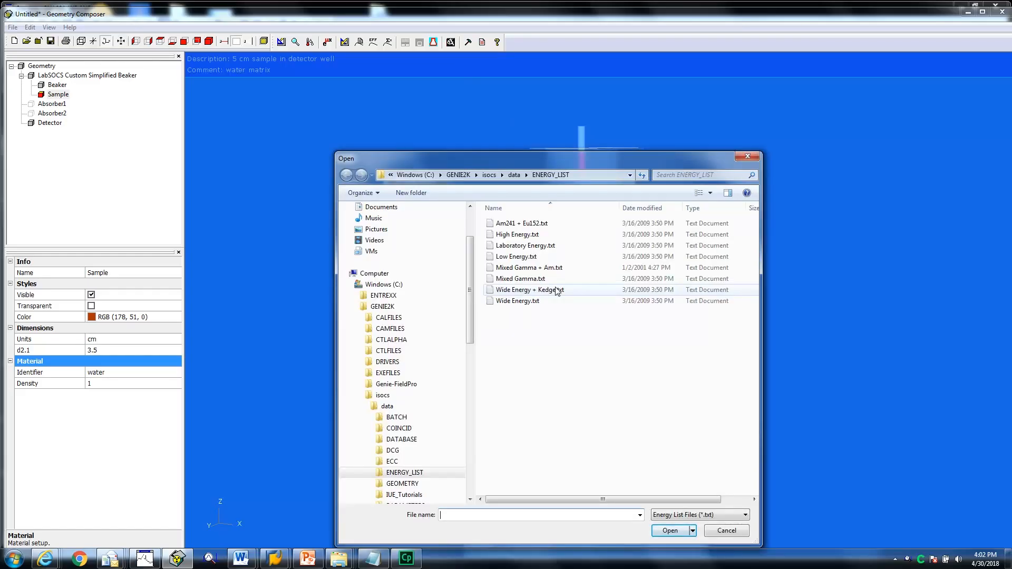
click(553, 248)
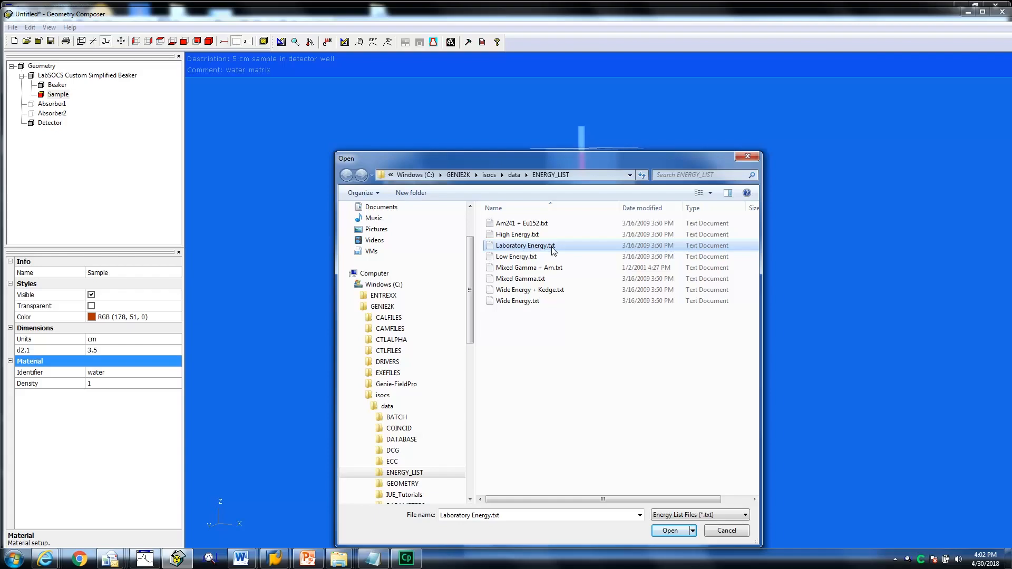
click(670, 531)
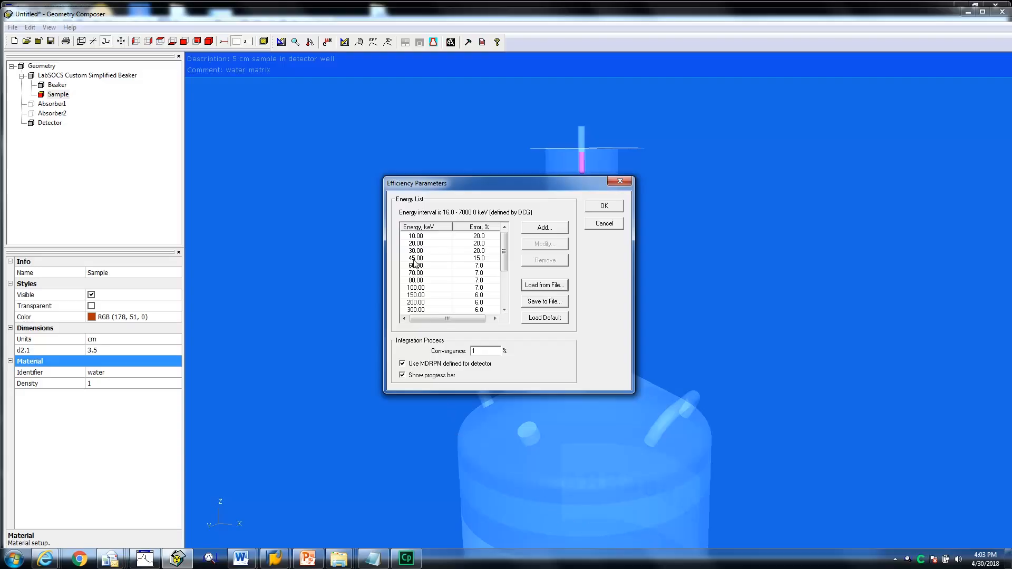
click(415, 236)
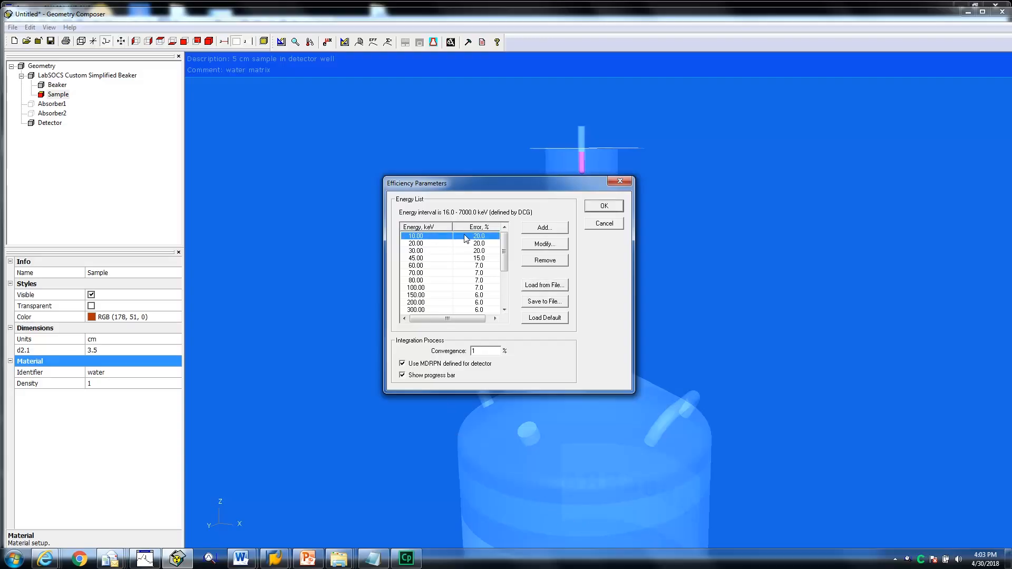
click(556, 263)
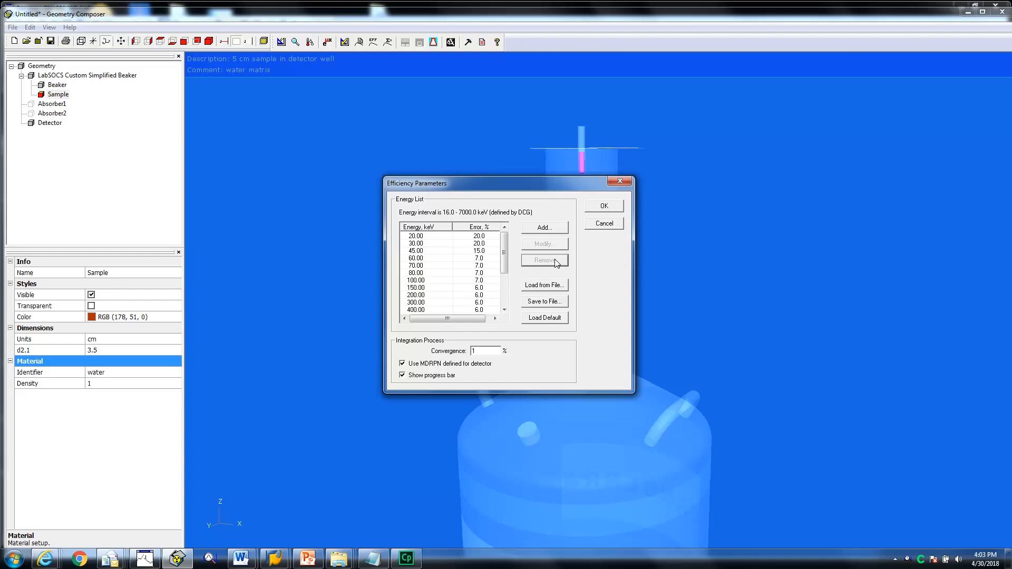
click(604, 208)
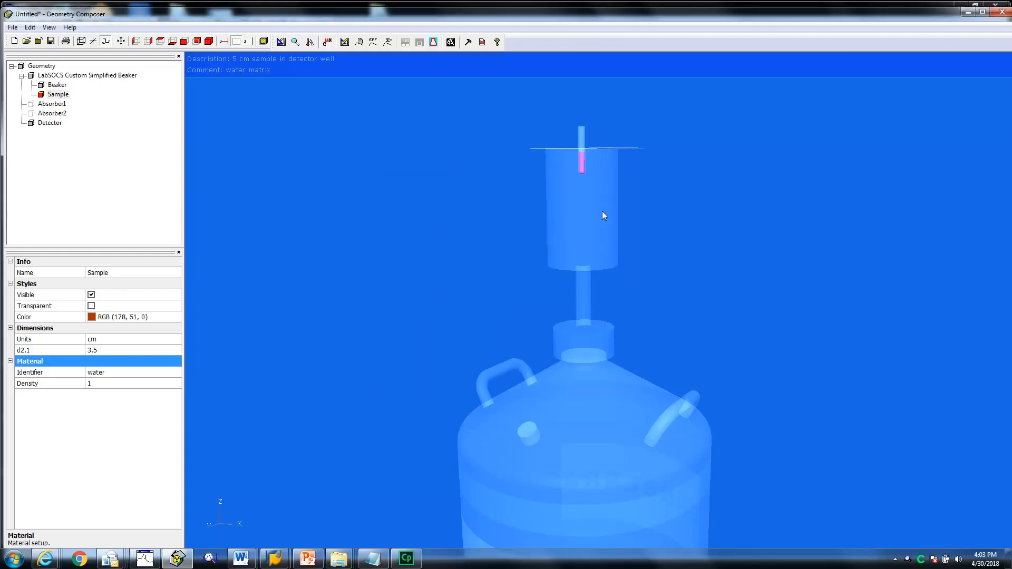
Save the geometry as Water_in_Well_3.5cm in the SIMPLIFIED_BEAKER folder and generate its efficiency data points.
click(16, 28)
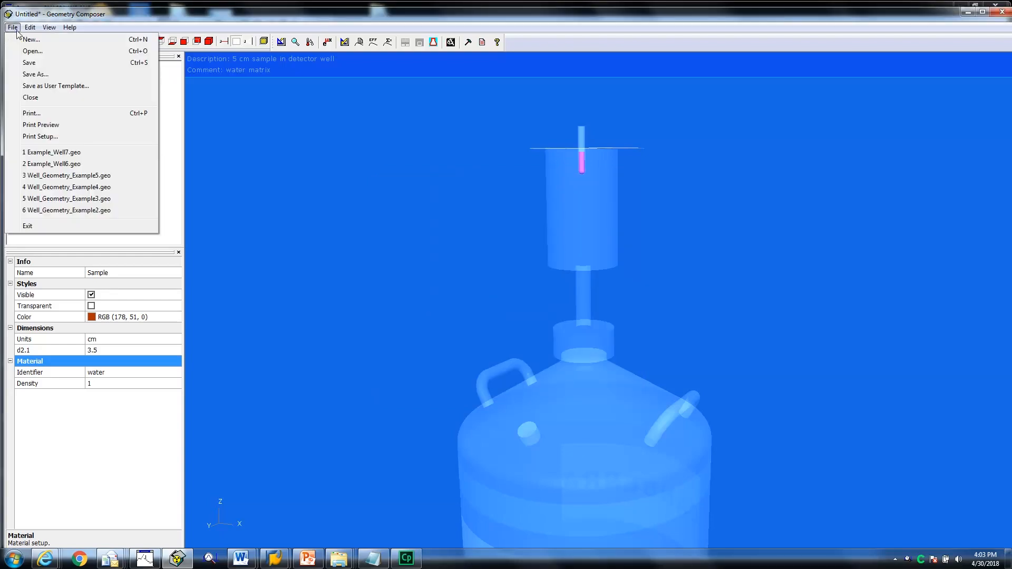
click(35, 74)
text(Wat)
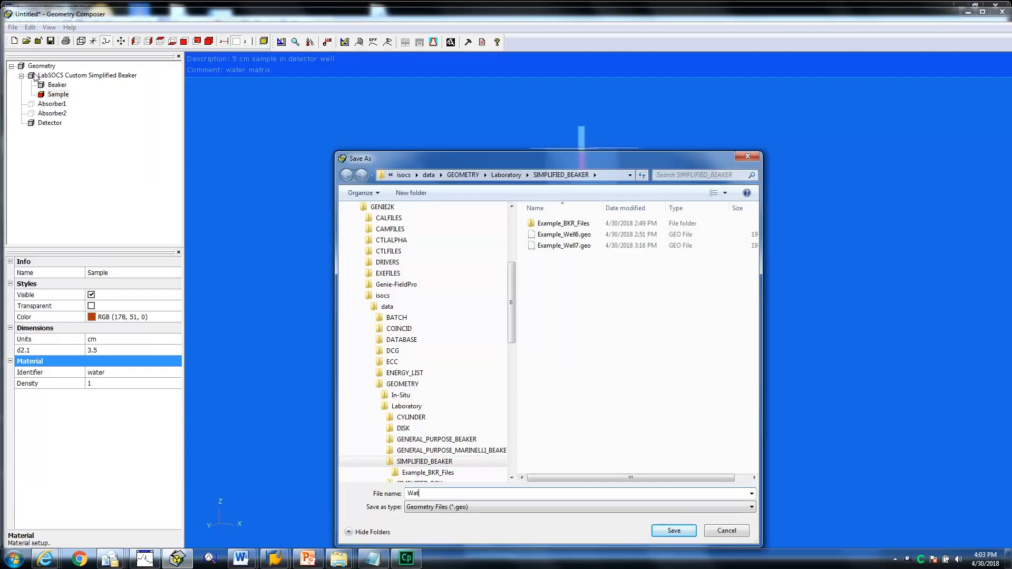
text(er_in_Well_3.5cm)
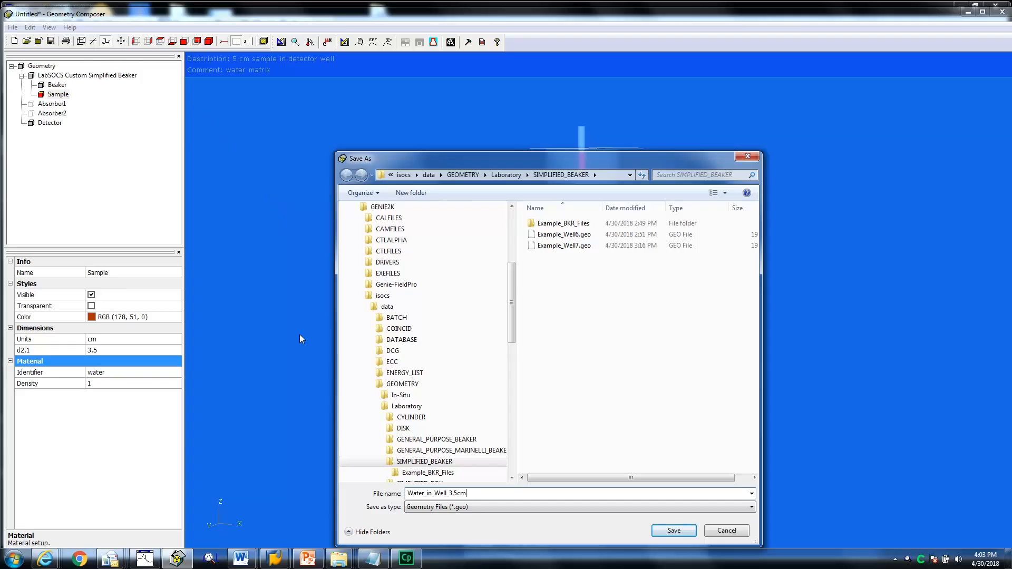
click(677, 532)
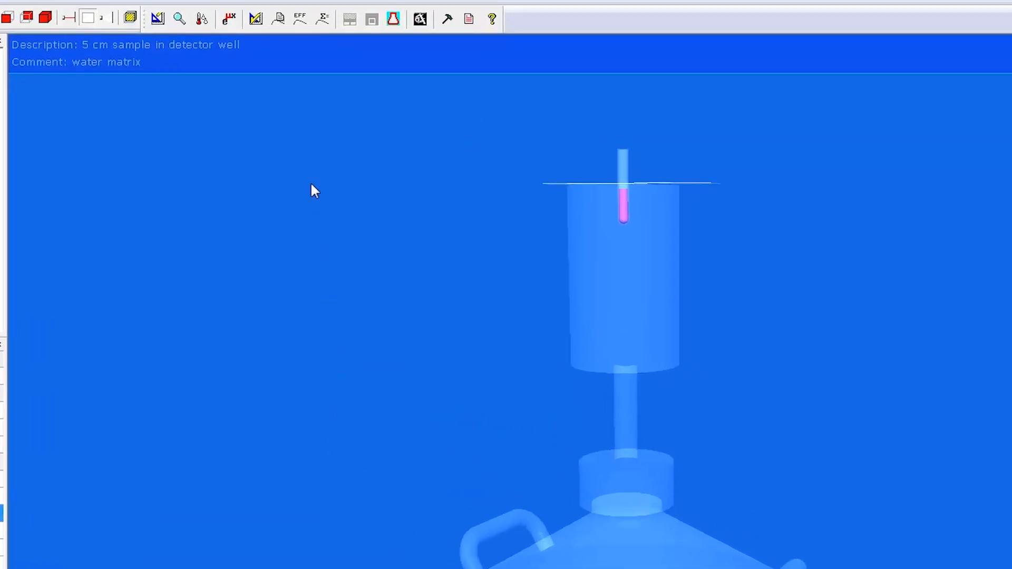
click(305, 26)
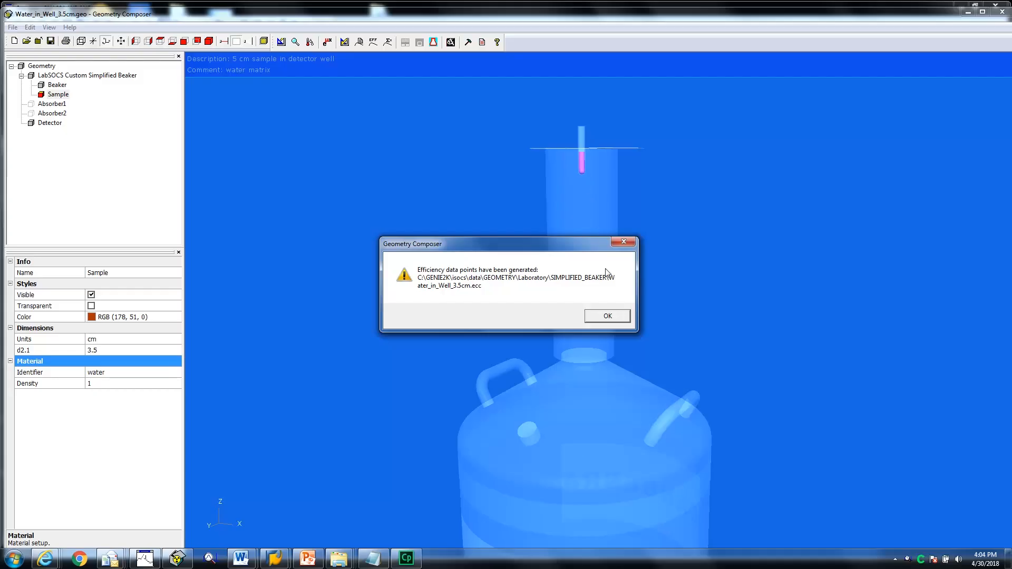
click(607, 314)
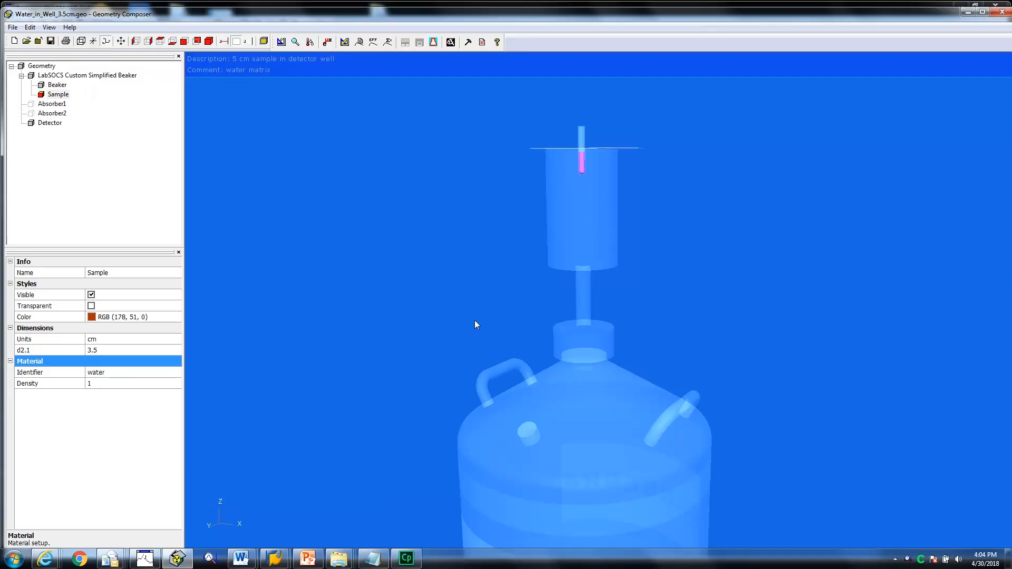
Switch to the Gamma application and run an ISOCS/LabSOCS efficiency calibration from SIMPLIFIED_BEAKER\Water_in_Well_3.5cm.ecc with the plain Efficiency factor.
click(145, 559)
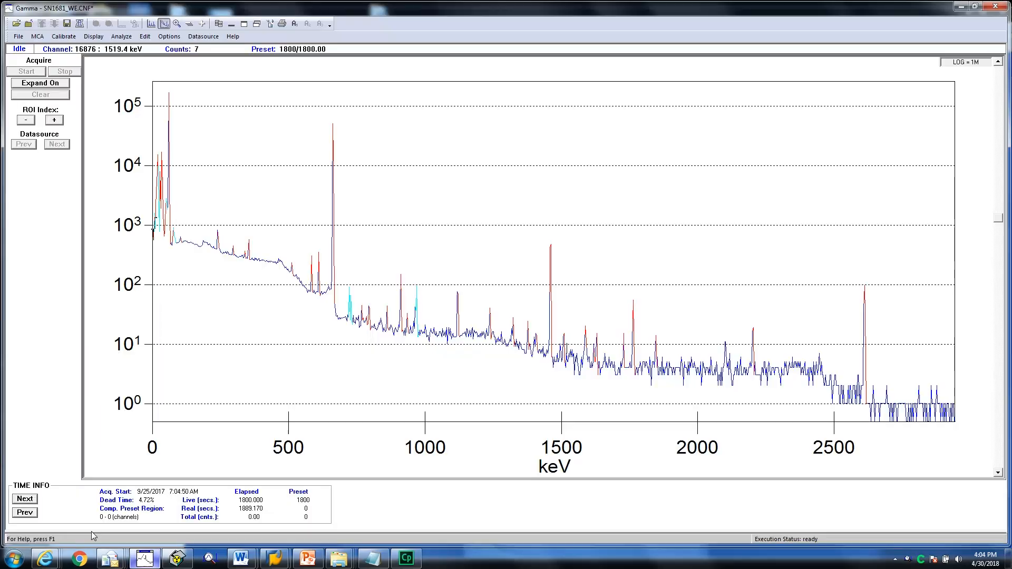
click(61, 40)
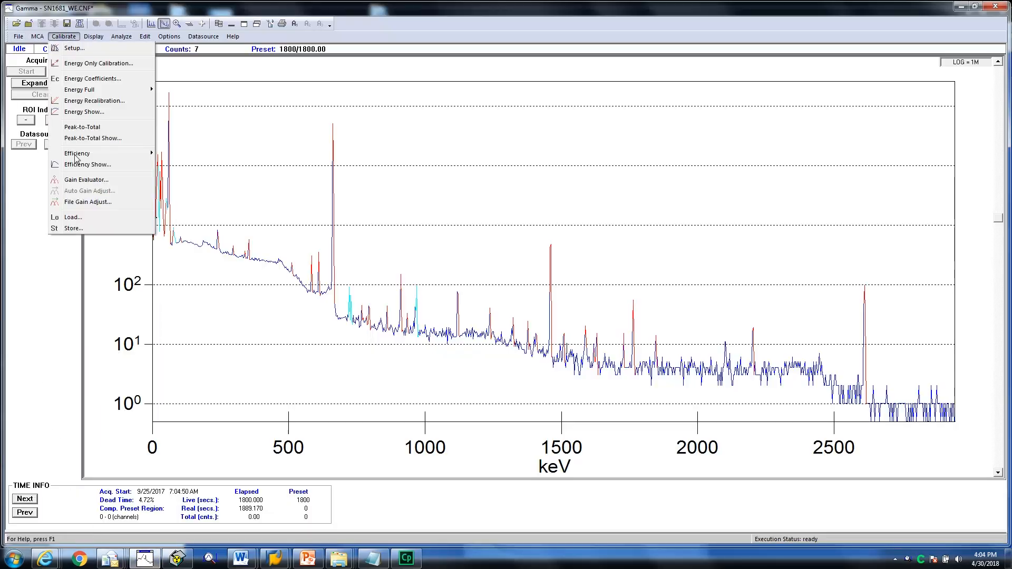
mouse_move(77, 158)
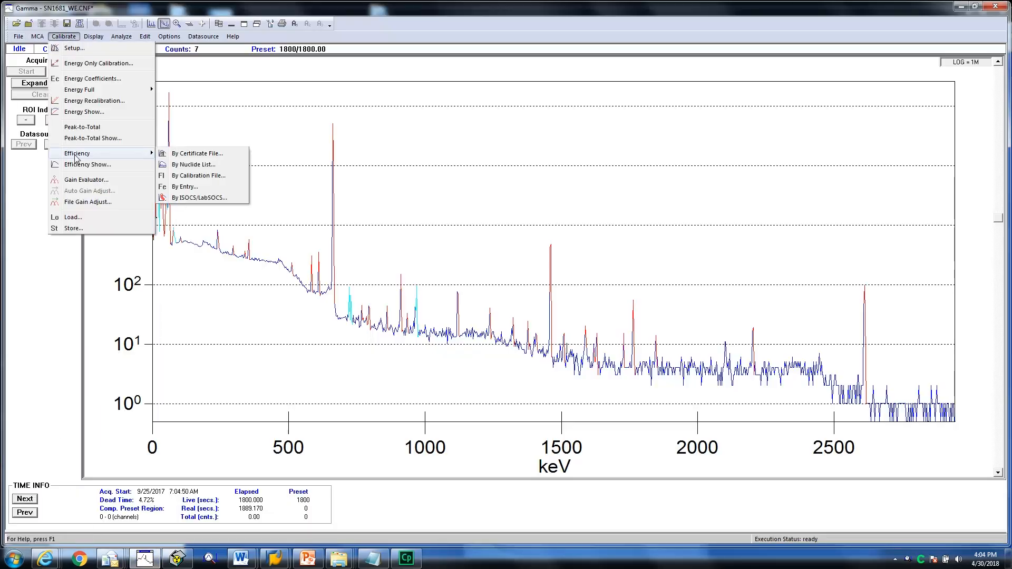
click(194, 199)
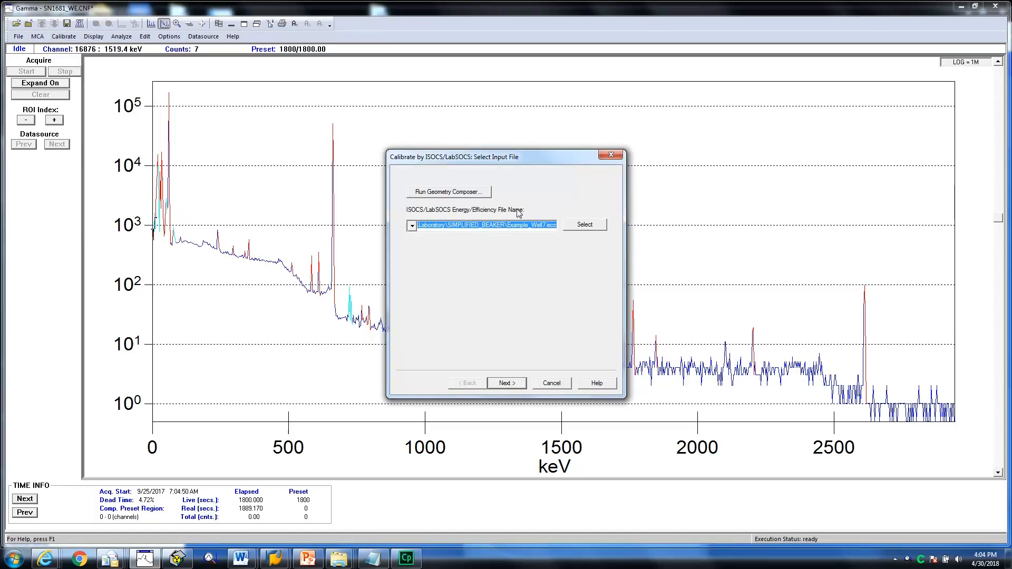
click(574, 232)
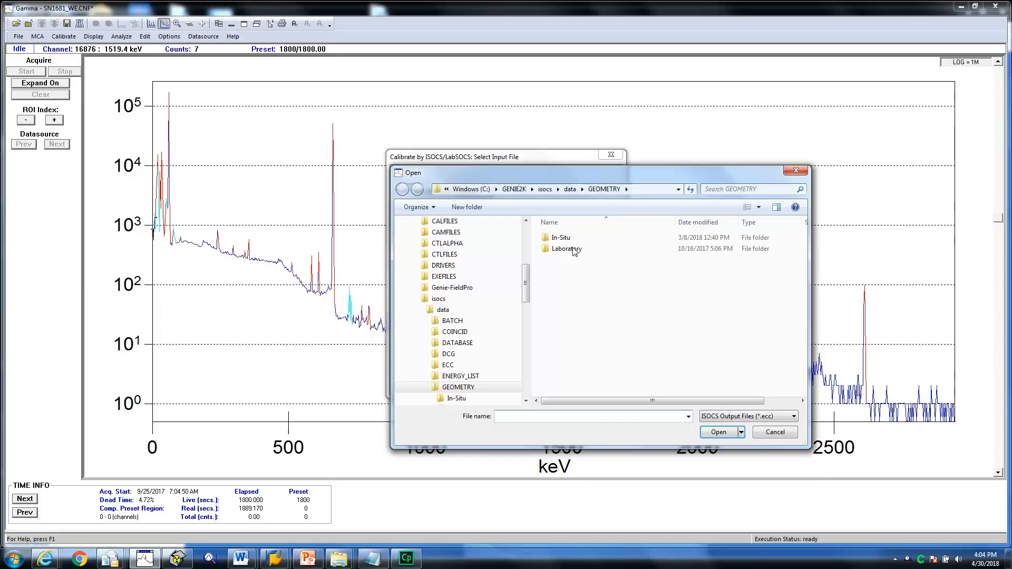
double_click(572, 248)
double_click(592, 283)
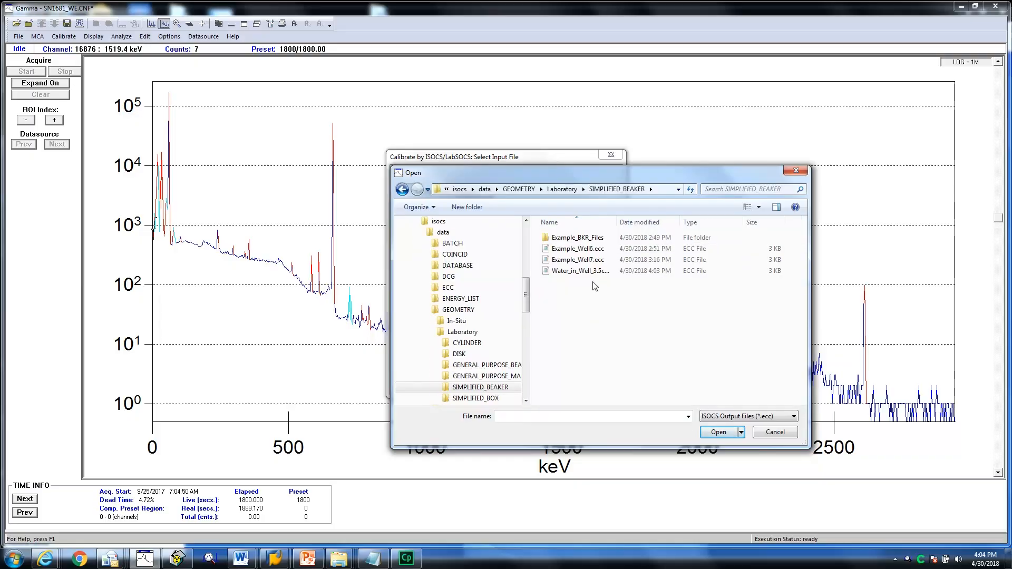
click(597, 272)
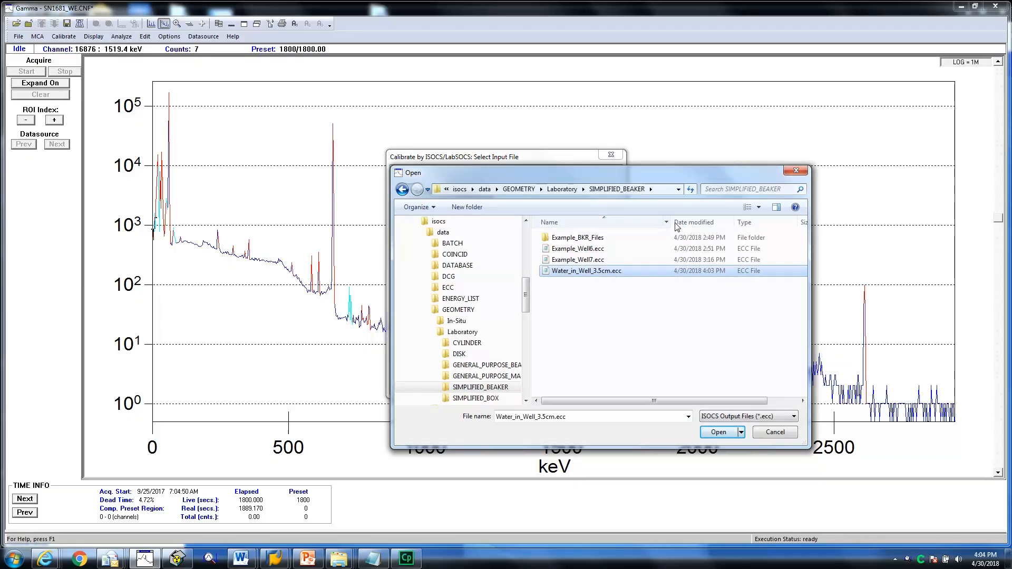
click(719, 432)
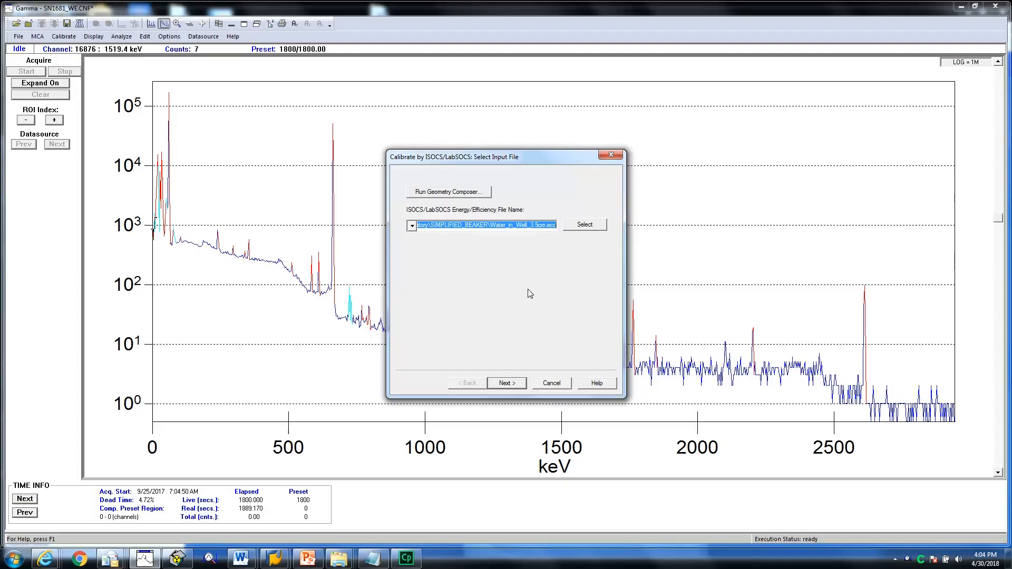
click(508, 383)
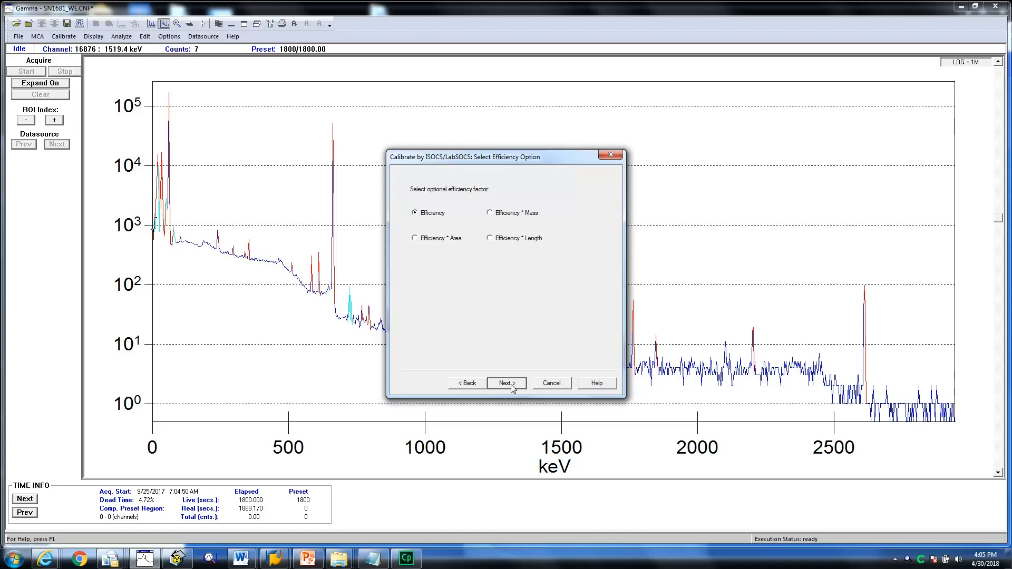
click(507, 383)
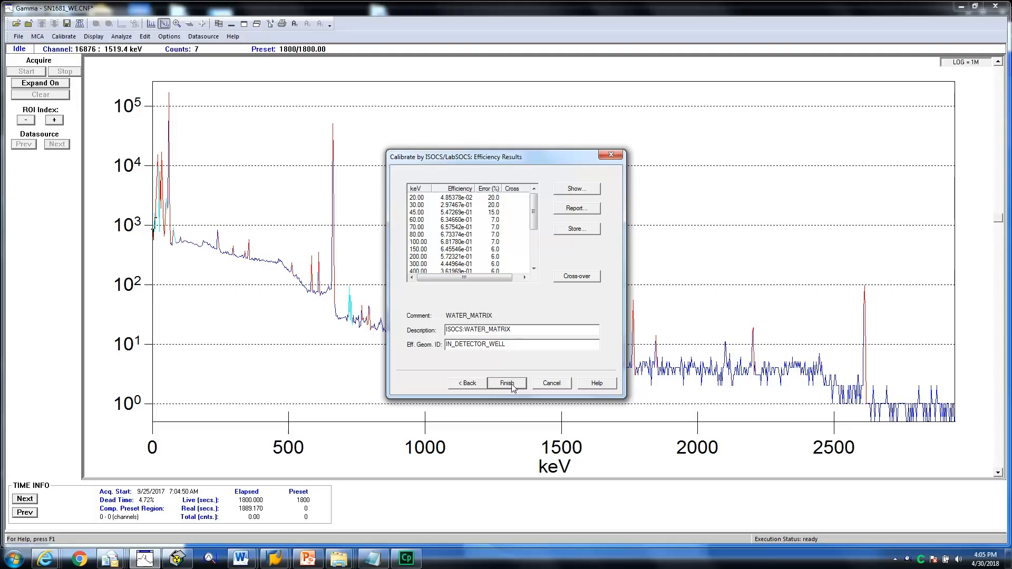
Set the efficiency calibration curve to Interpolated on a linear scale and finish the calibration without storing it to a file.
click(580, 191)
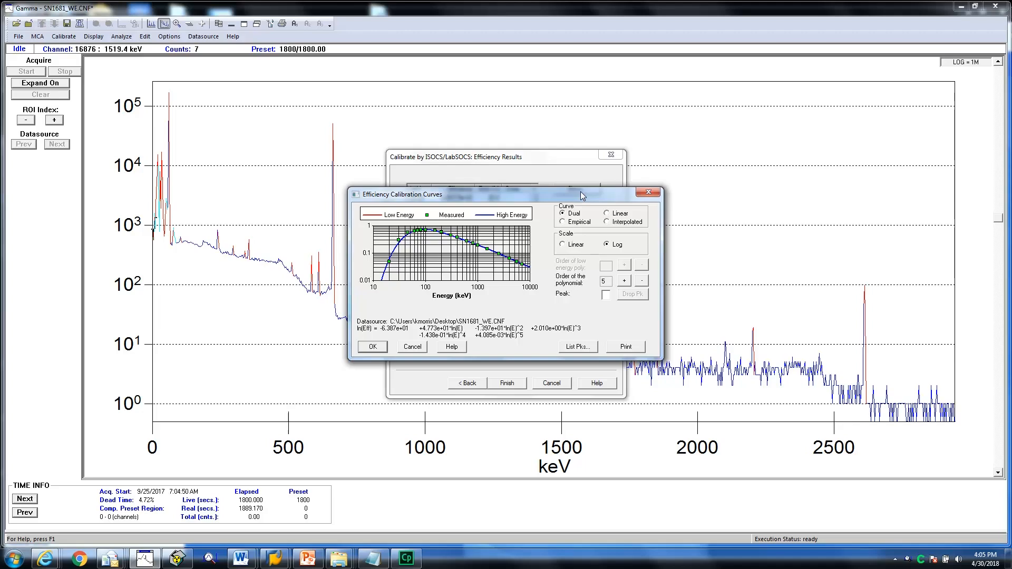
click(607, 222)
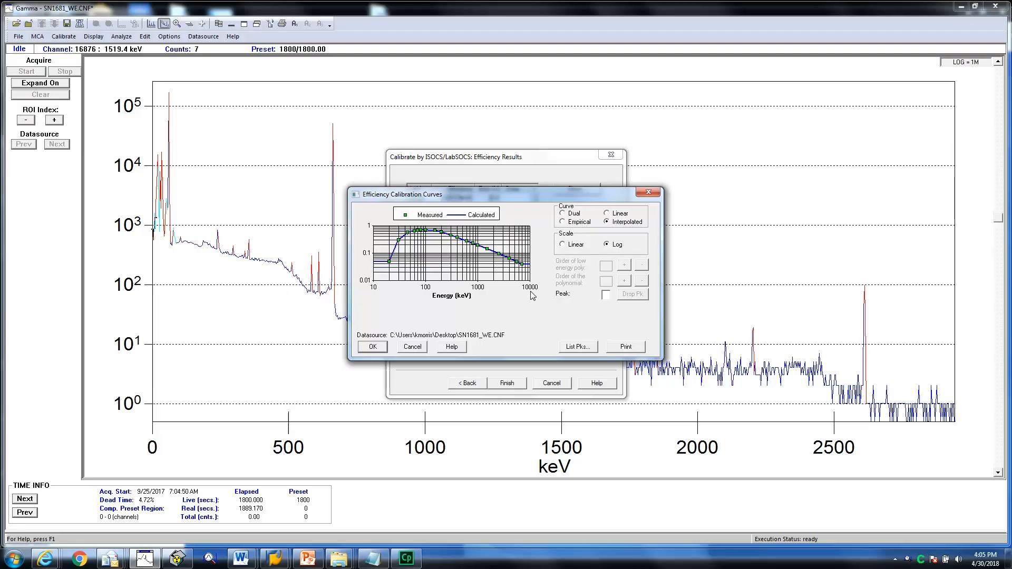
click(563, 245)
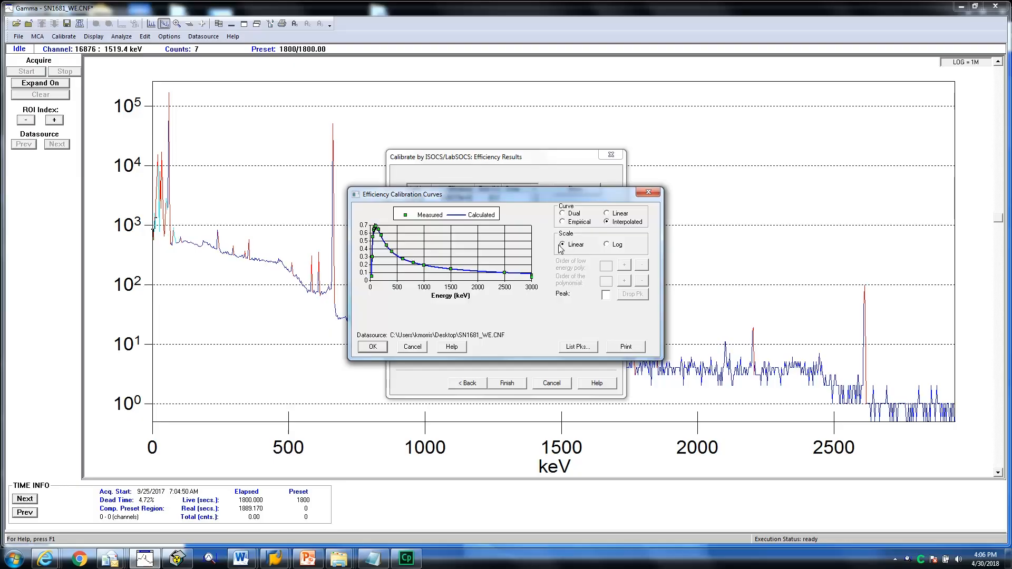
click(374, 348)
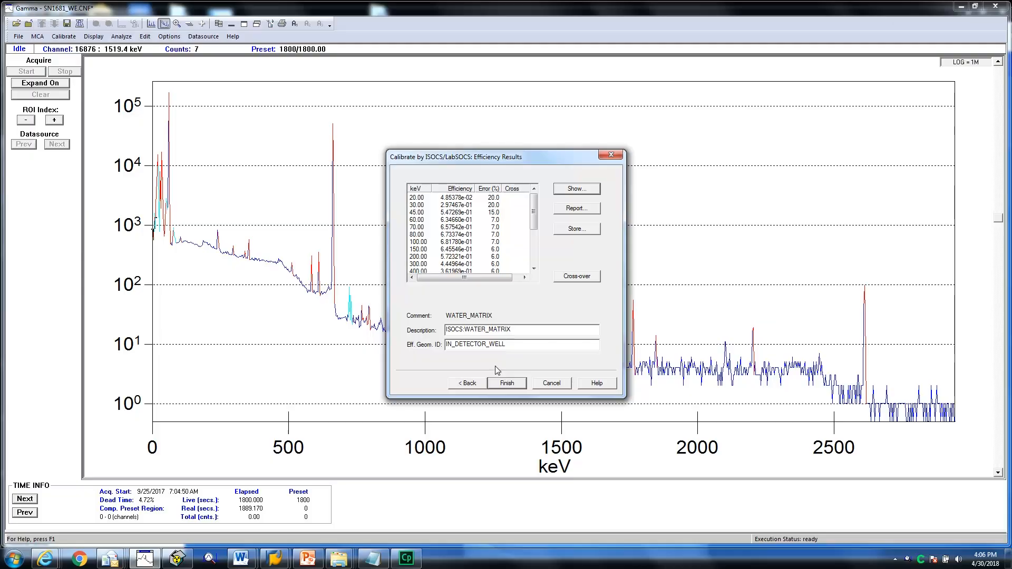
click(506, 384)
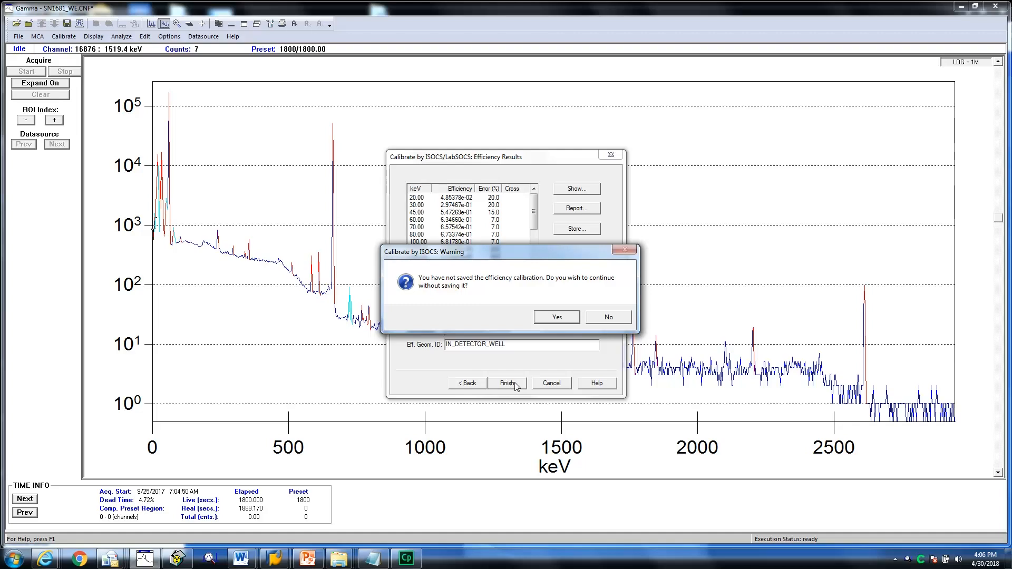
click(549, 318)
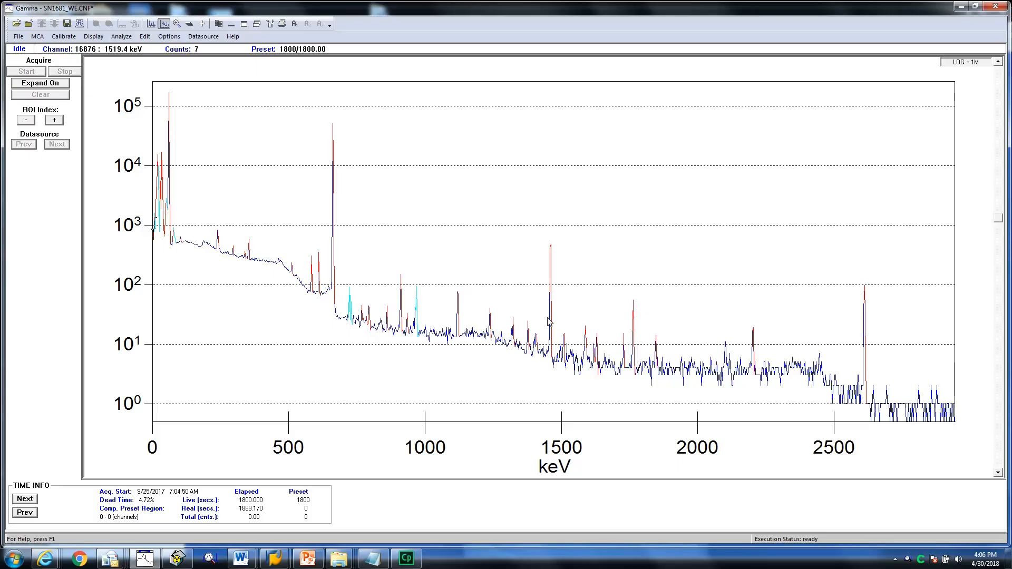